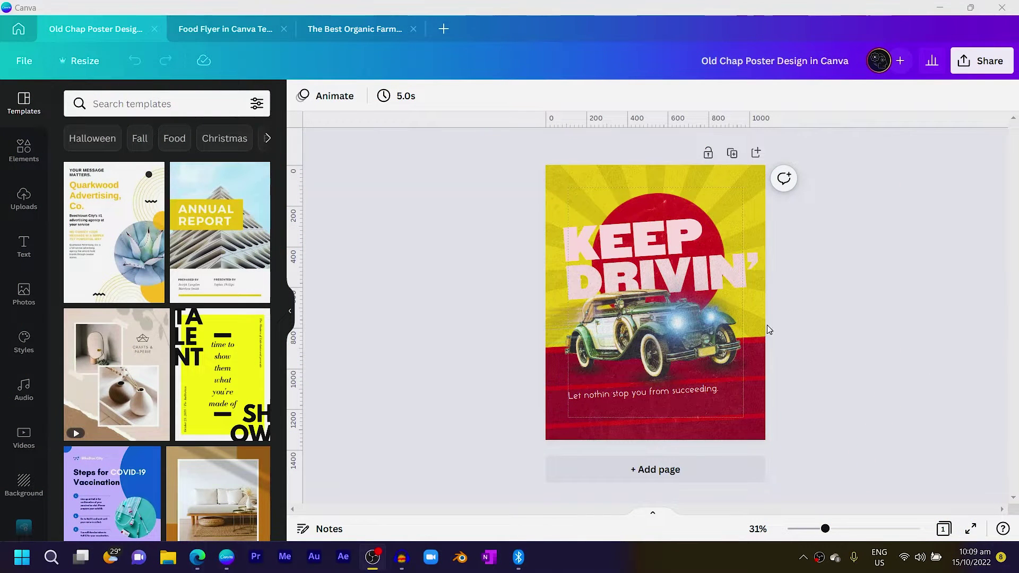
Add Page 2, a blank yellow 1080 x 1350 page, beneath the KEEP DRIVIN' poster
left_click(715, 471)
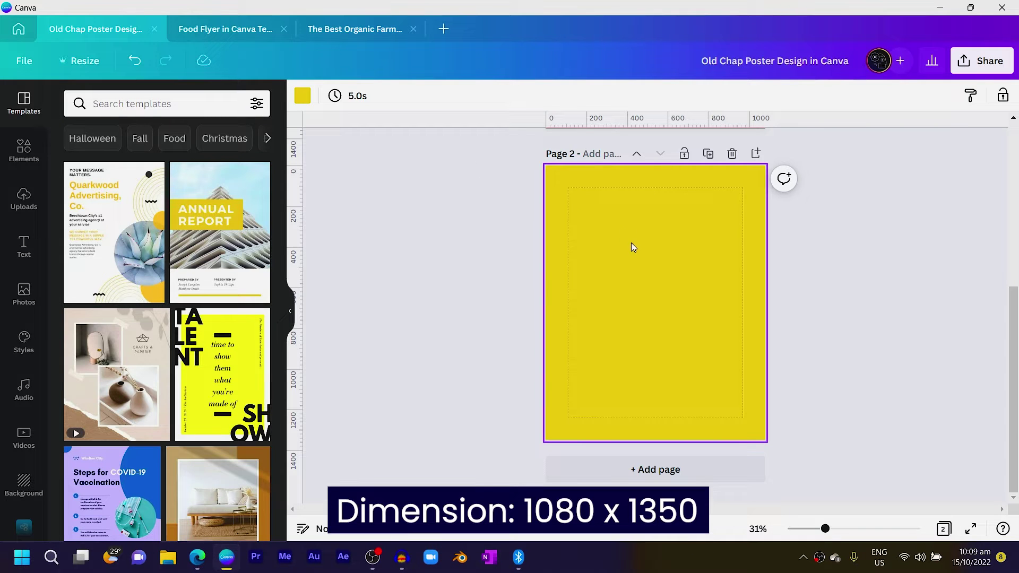
Check that the page background colour reads #F3D029, then bring up the Elements library
left_click(303, 97)
left_click(82, 158)
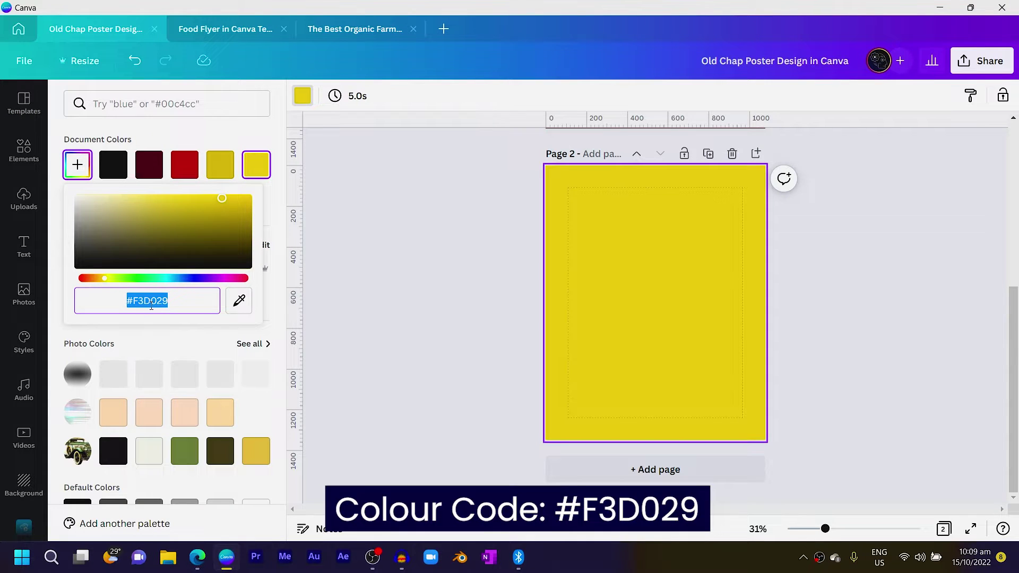
left_click(613, 256)
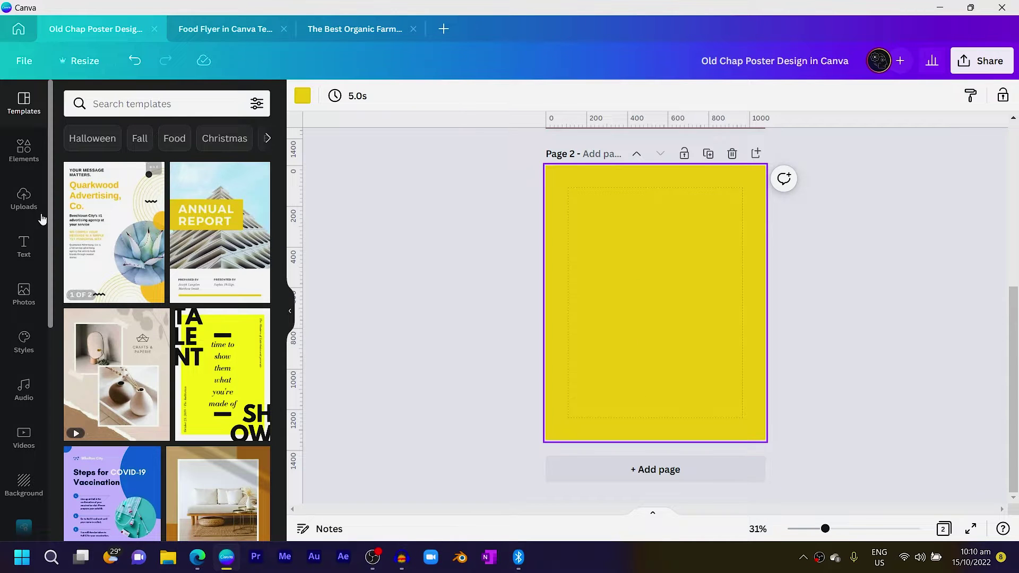
left_click(16, 158)
Search Elements for 'sun burst' and add the white sunburst from the Graphics results
left_click(132, 104)
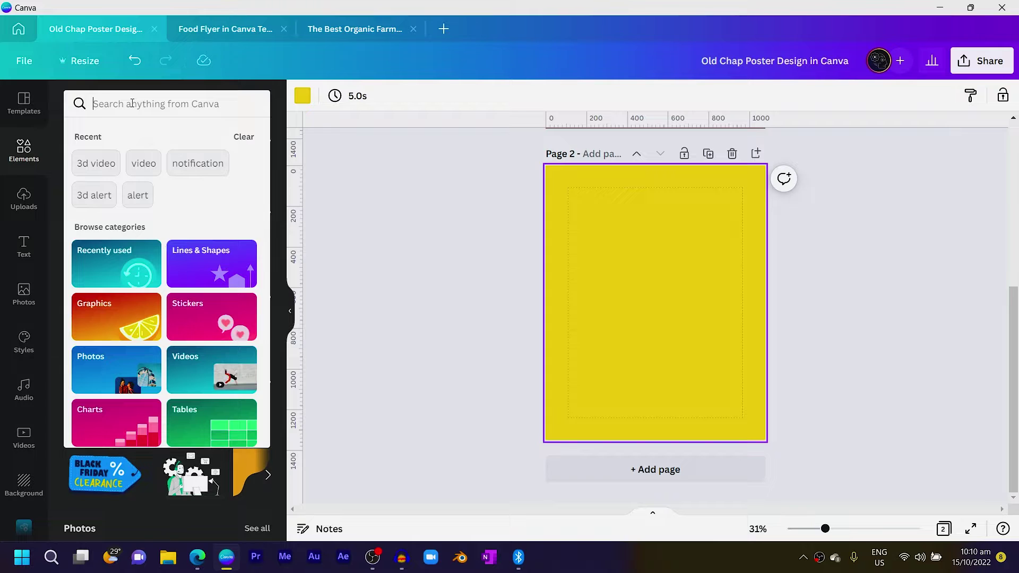
type("sun ")
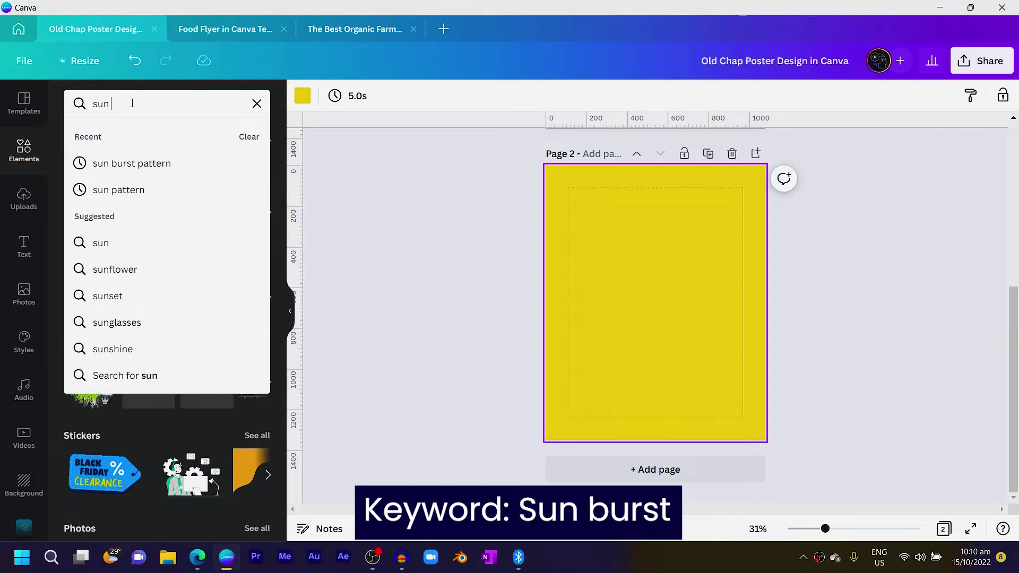
type("burst")
key("Return")
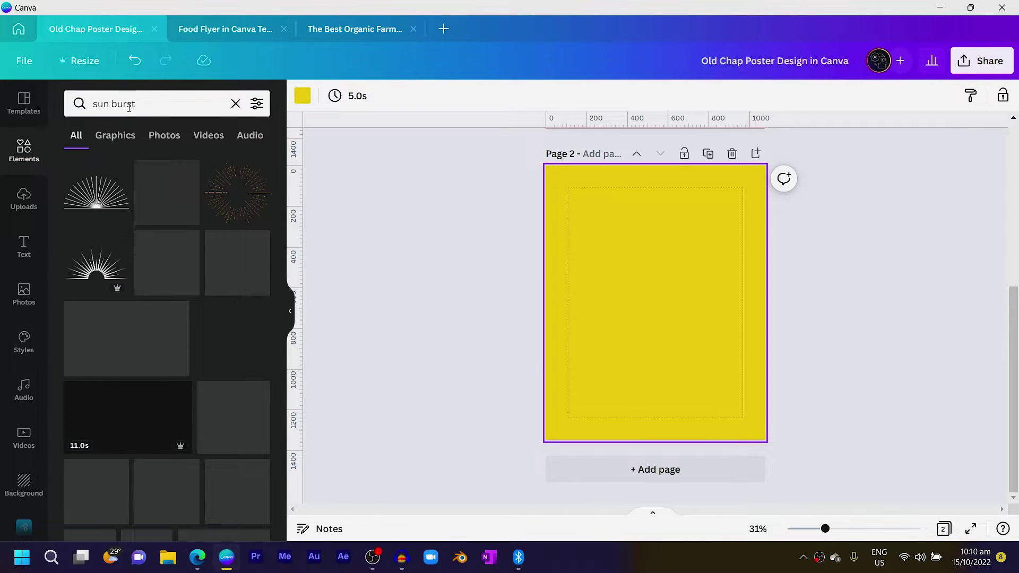
left_click(117, 141)
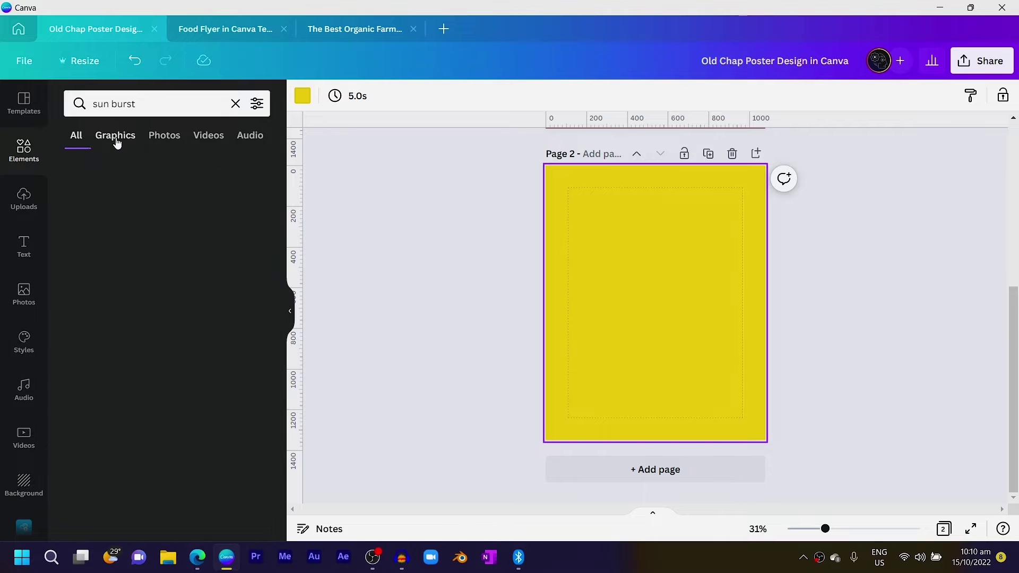
scroll(177, 214, "down", 3)
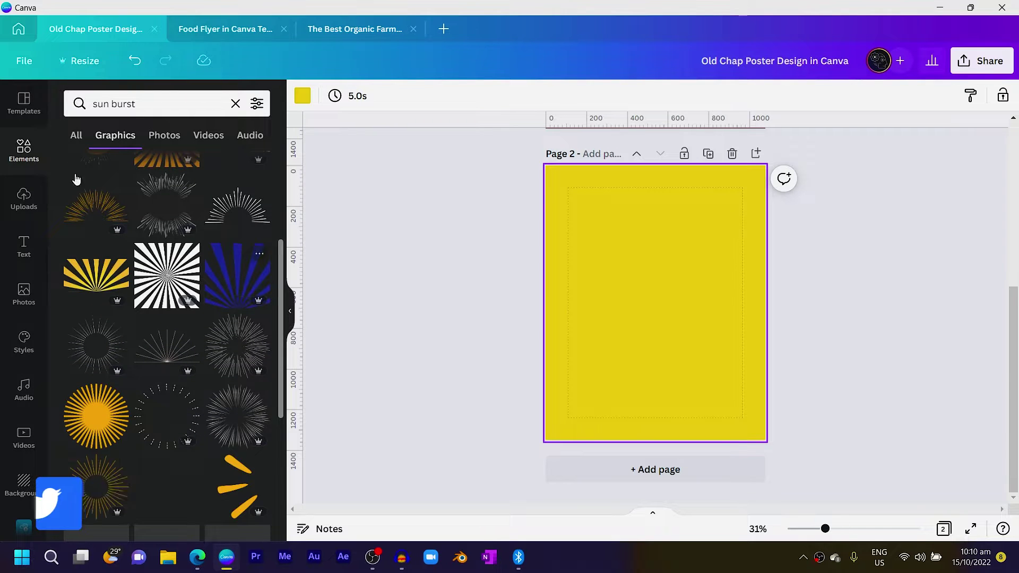
scroll(232, 317, "down", 2)
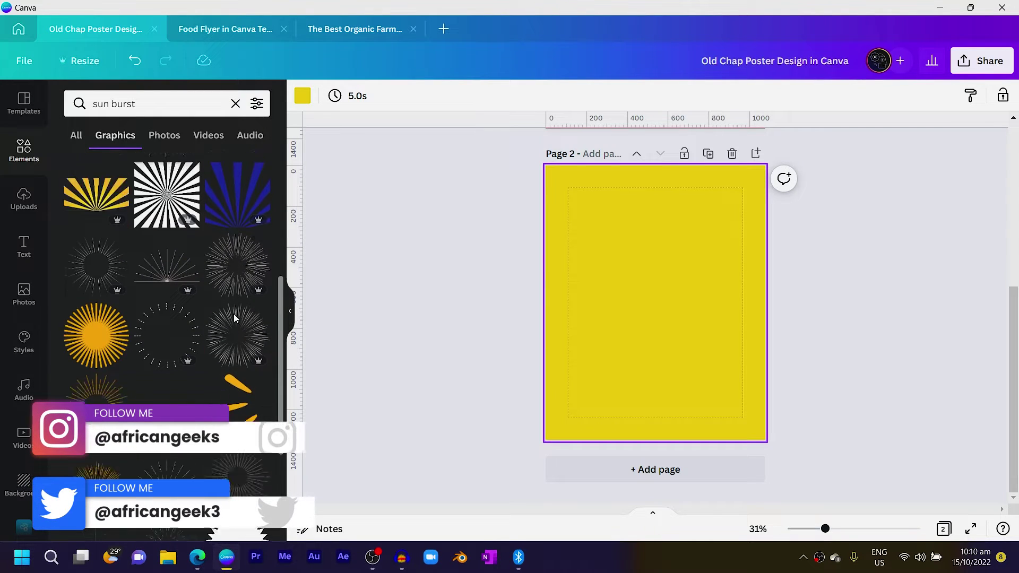
scroll(201, 292, "up", 2)
left_click(169, 281)
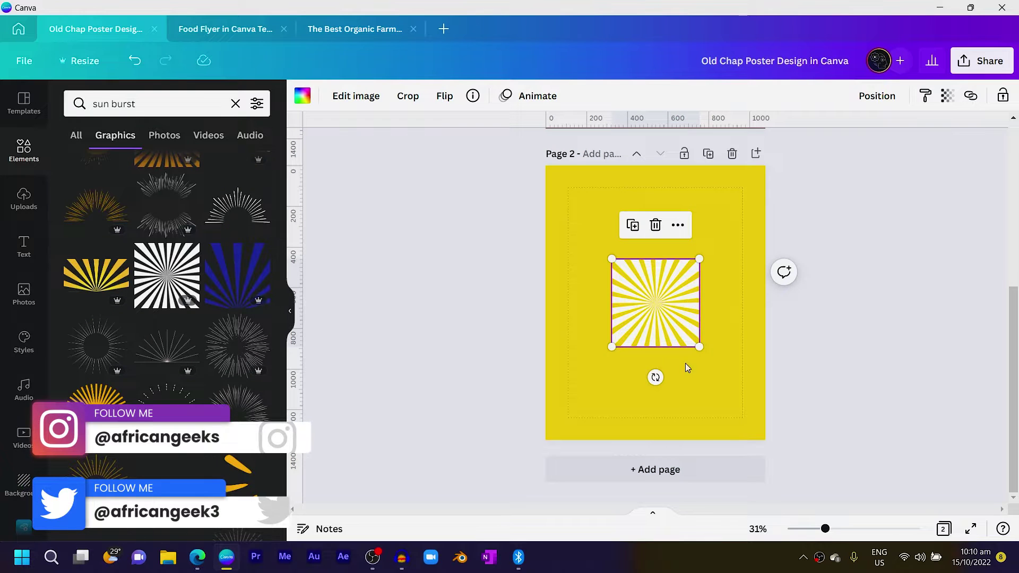
Enlarge the sunburst, move it up over the page top, and recolour its rays dark yellow
left_click_drag(610, 346, 555, 472)
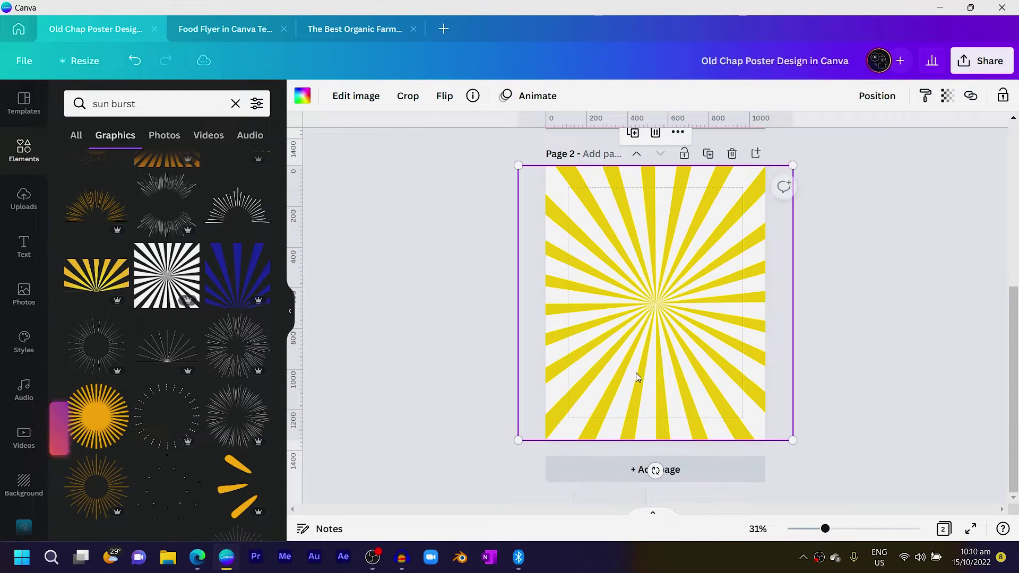
left_click_drag(685, 324, 684, 269)
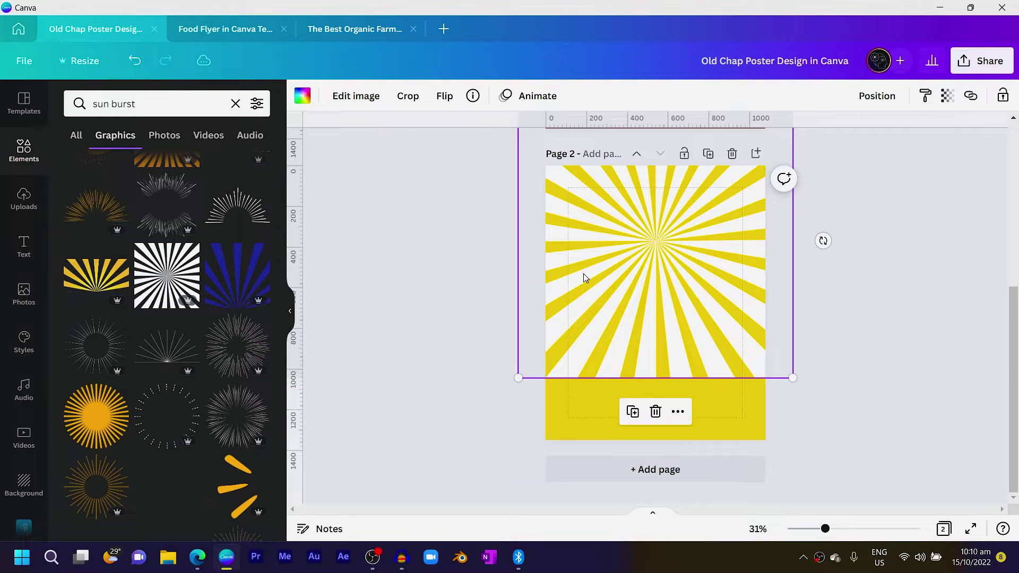
left_click(301, 96)
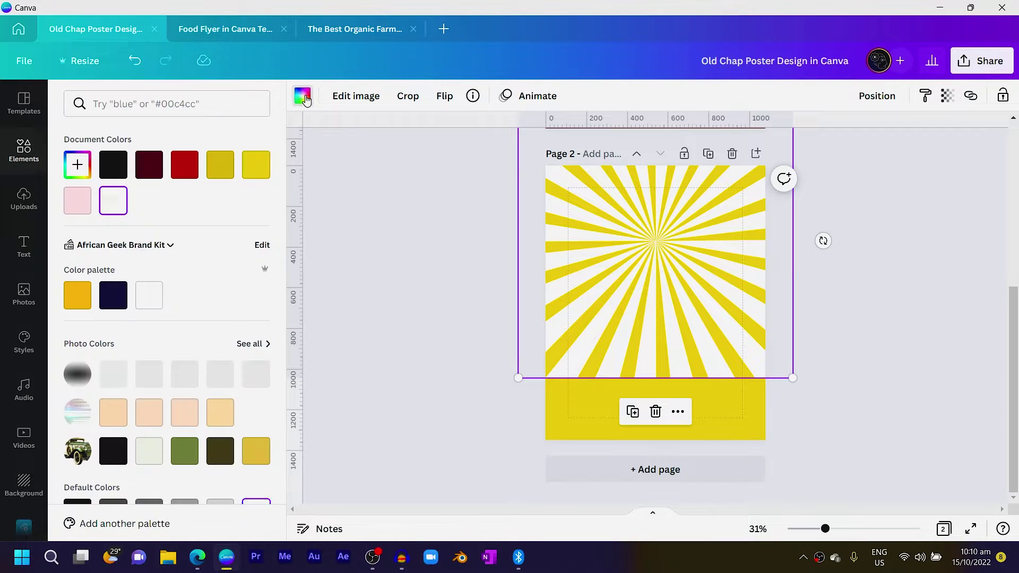
left_click(229, 176)
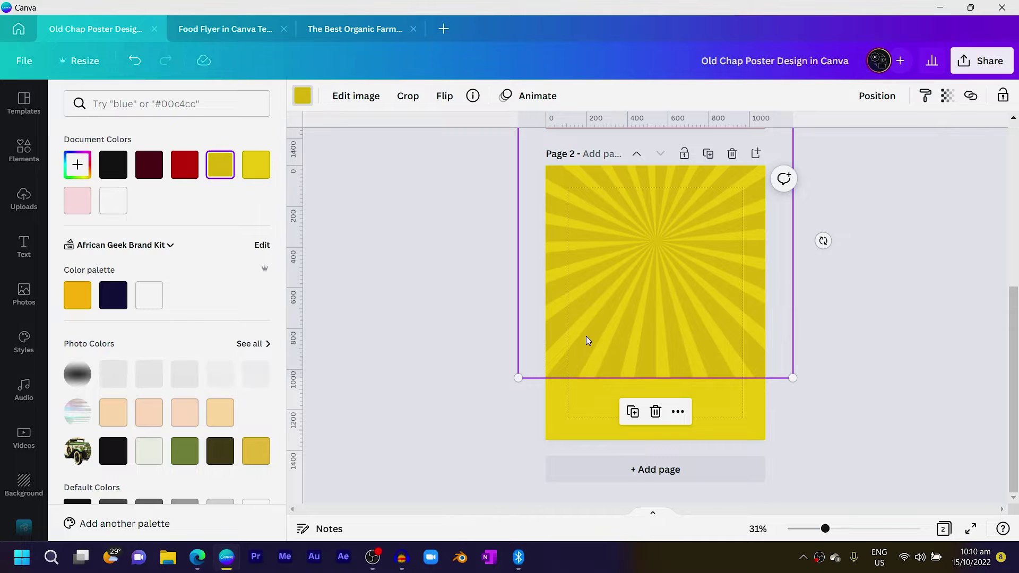
left_click(583, 406)
left_click(582, 408)
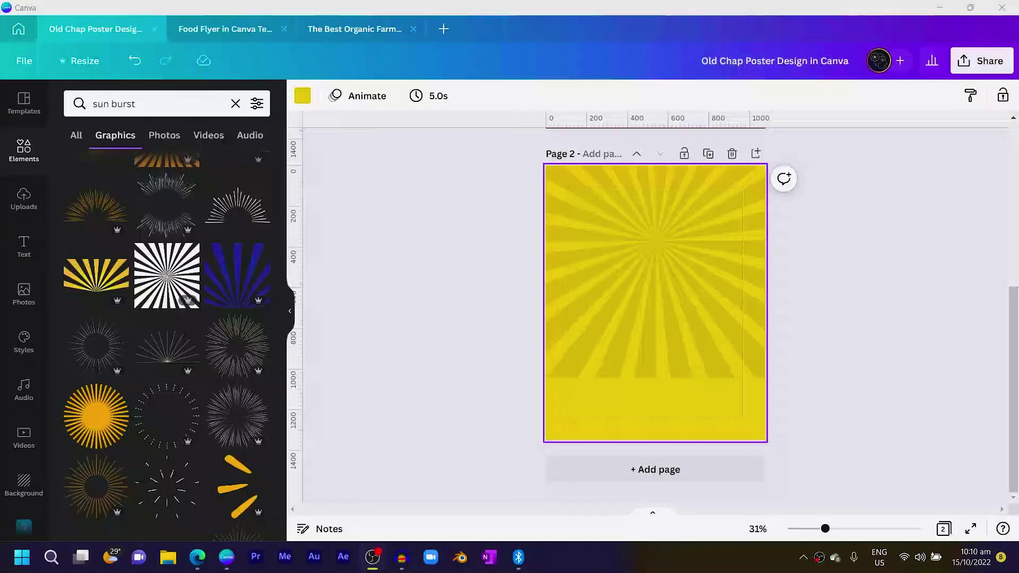
Confirm the sunburst rays use hex colour #DFBC16
left_click(623, 264)
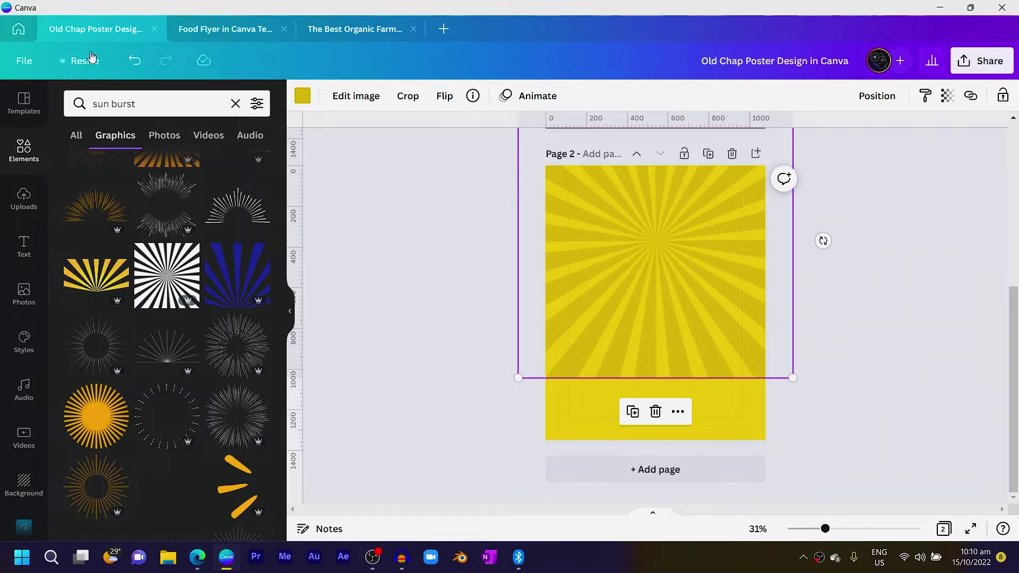
left_click(302, 96)
left_click(78, 165)
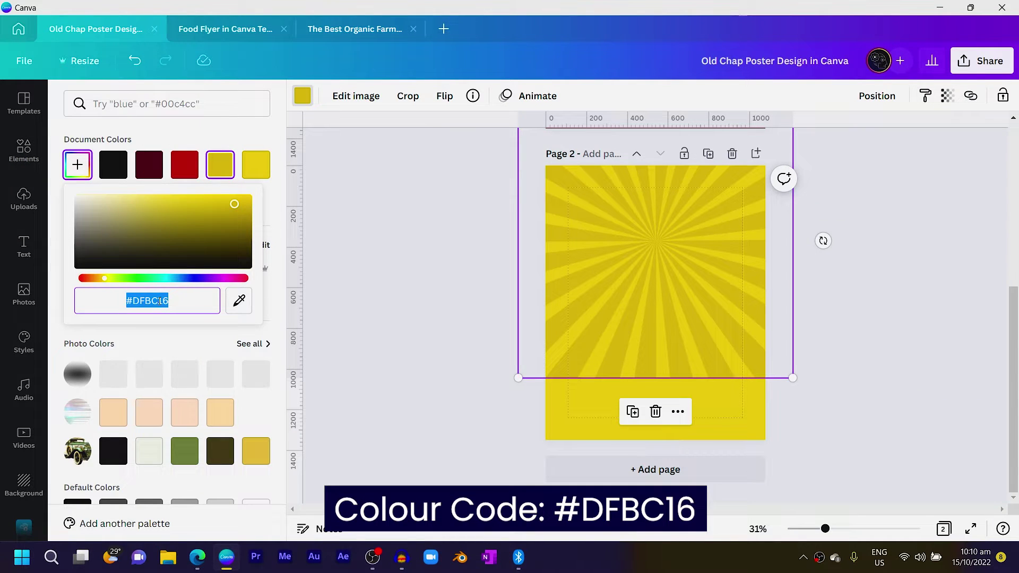
key("Escape")
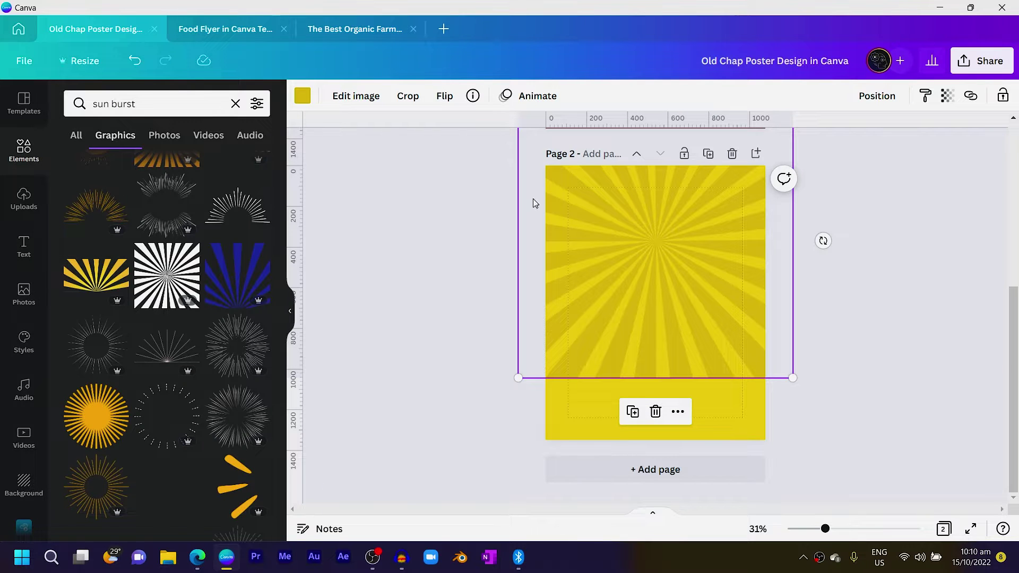
left_click(626, 439)
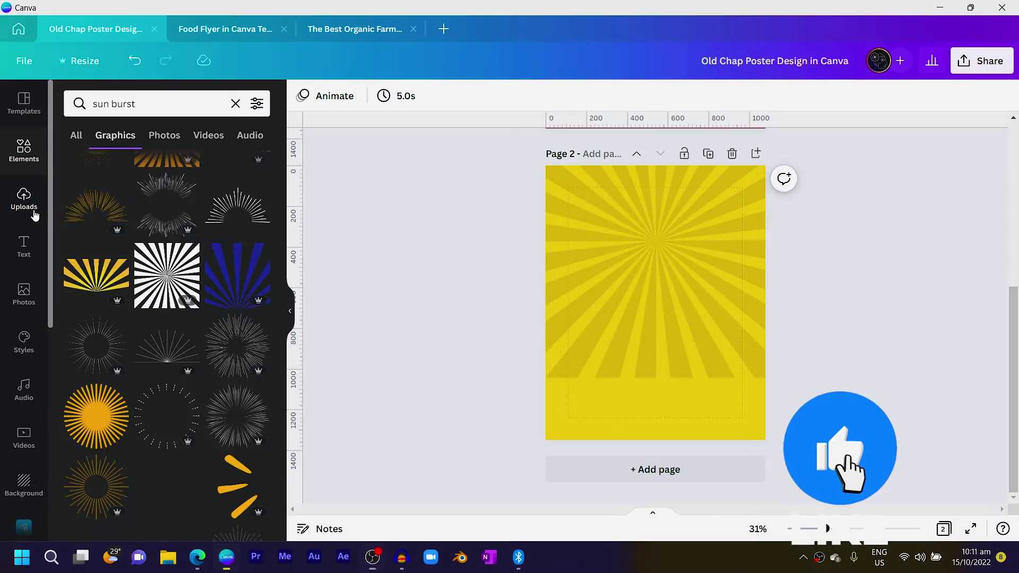
left_click(24, 201)
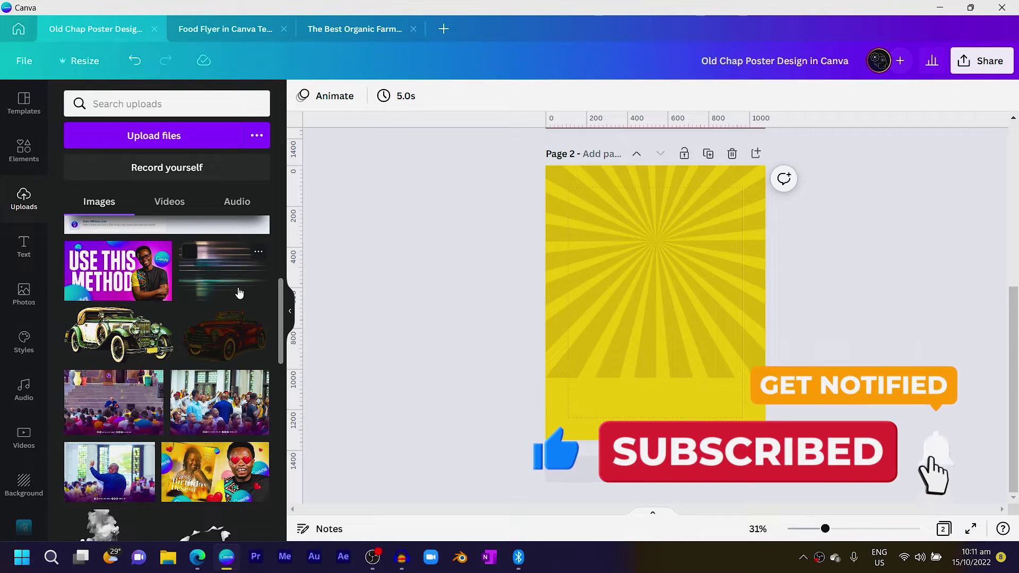
left_click_drag(281, 324, 83, 199)
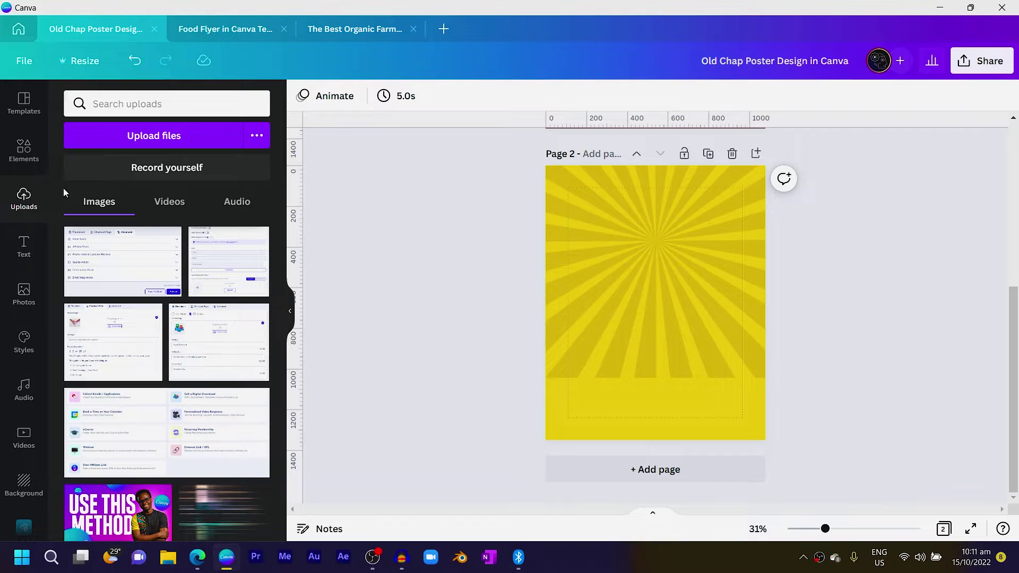
left_click(16, 154)
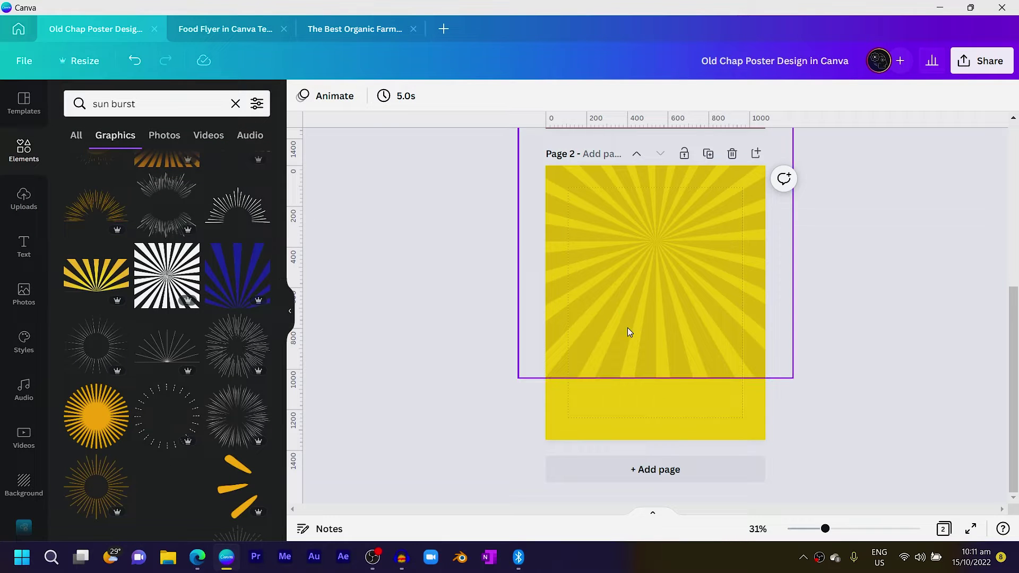
Move the orange circle up and enlarge it over the sunburst's centre
left_click(622, 310)
left_click(647, 310)
left_click_drag(652, 304, 653, 253)
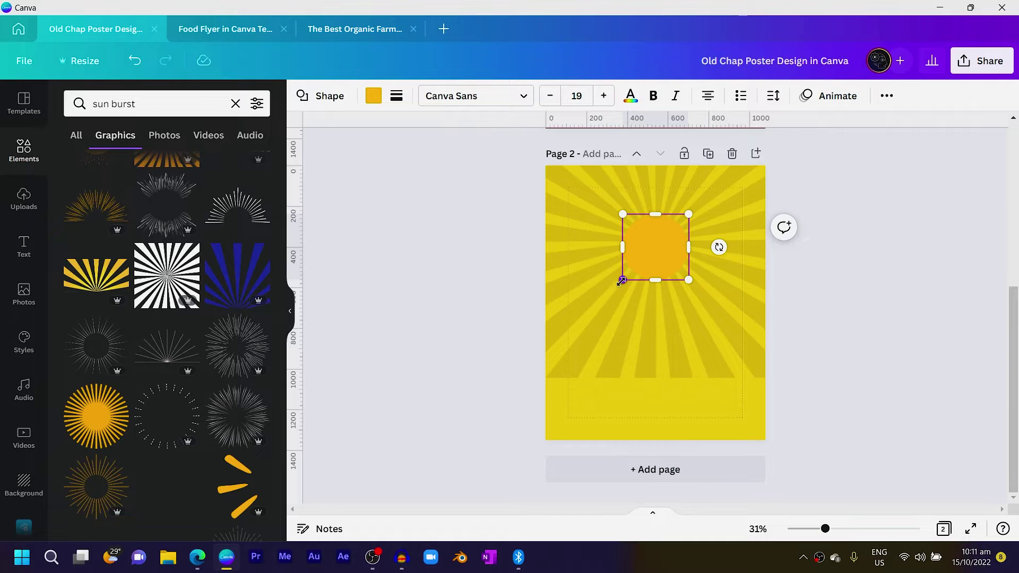
left_click_drag(616, 291, 587, 313)
left_click_drag(655, 253, 655, 262)
Make the circle red #C60F11, save that red to document colours, and shrink it slightly
left_click(374, 96)
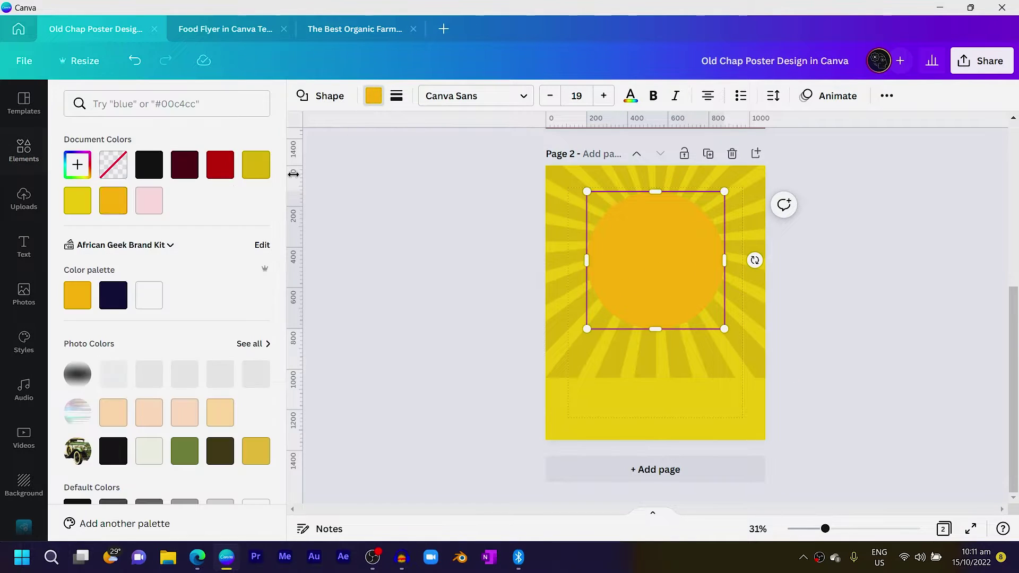
left_click(225, 170)
left_click(353, 232)
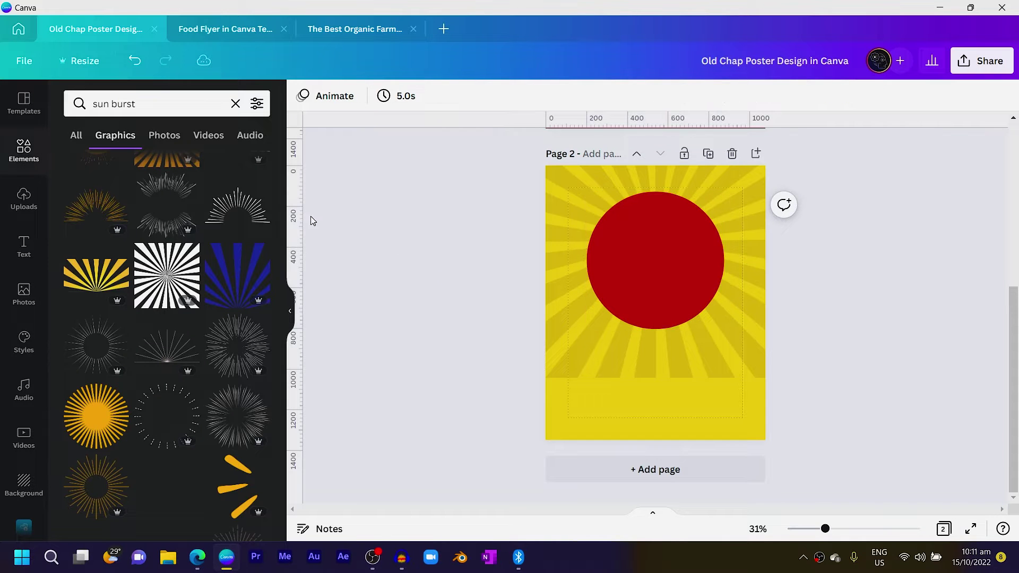
left_click(679, 309)
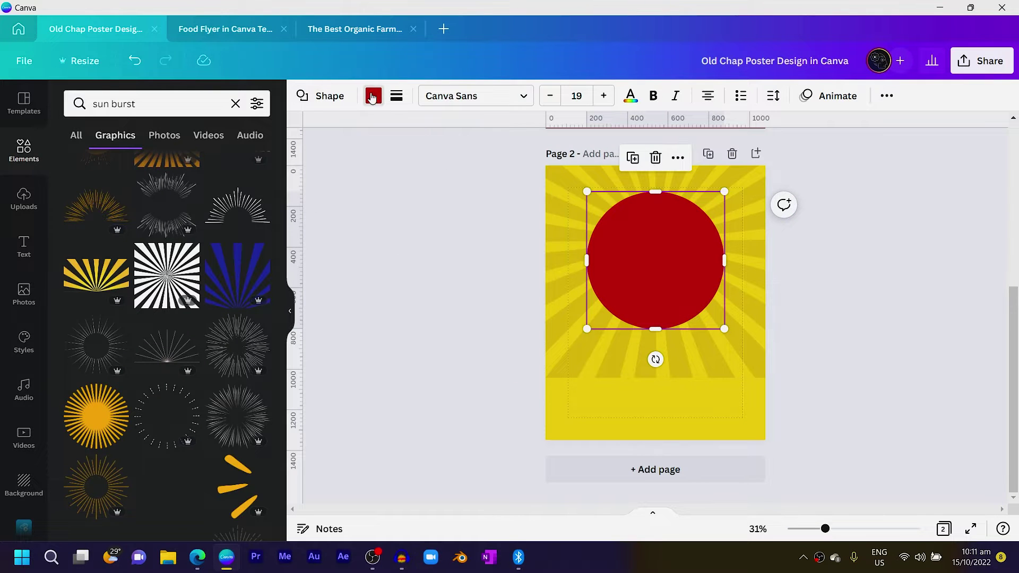
left_click(373, 96)
left_click(77, 165)
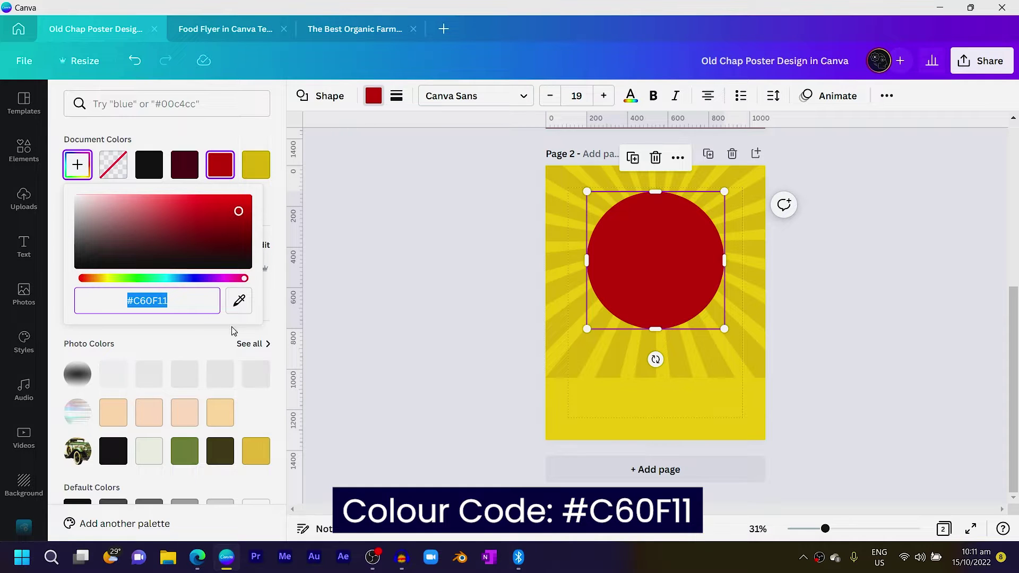
left_click(591, 325)
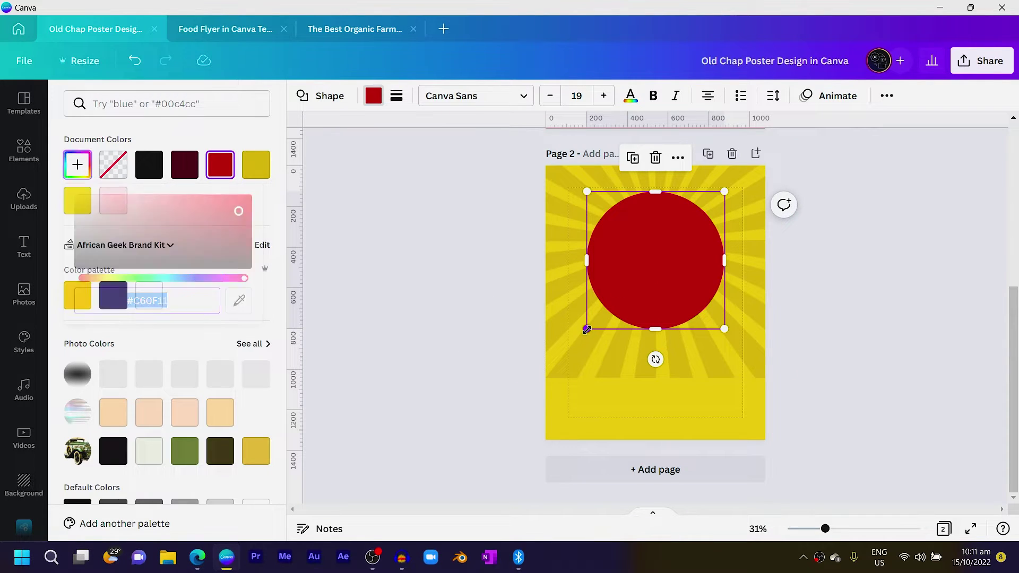
left_click_drag(588, 326, 598, 319)
left_click(444, 300)
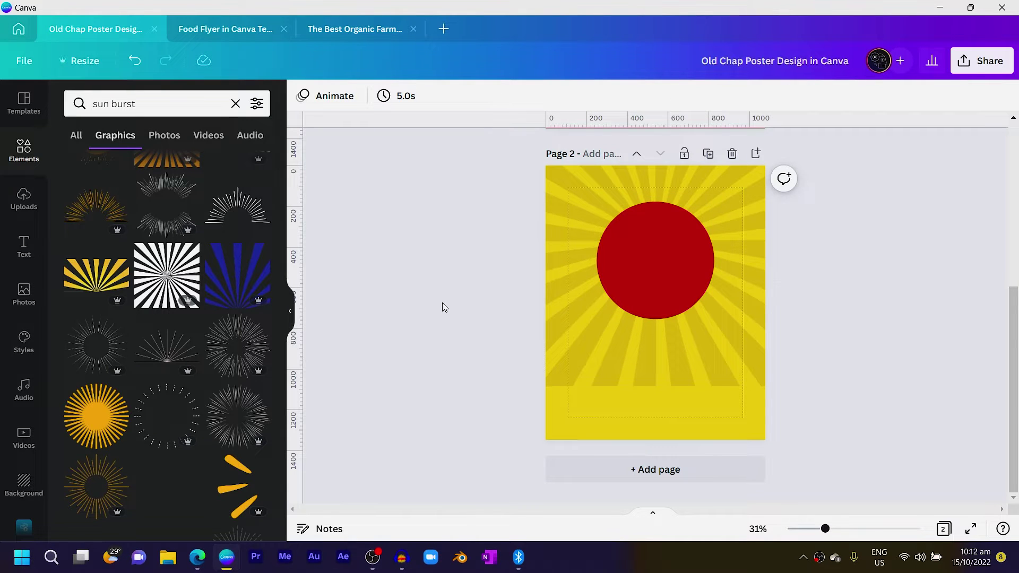
Add a square with R and stretch it into a band across the page bottom
key("r")
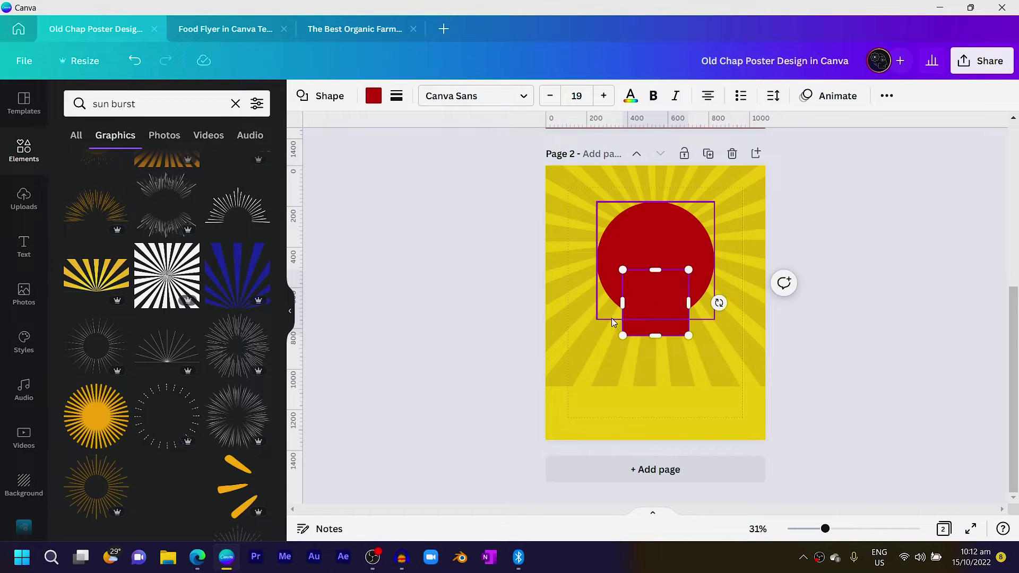
left_click_drag(620, 304, 517, 304)
left_click_drag(686, 310, 796, 313)
left_click_drag(620, 311, 620, 383)
left_click_drag(661, 432, 655, 462)
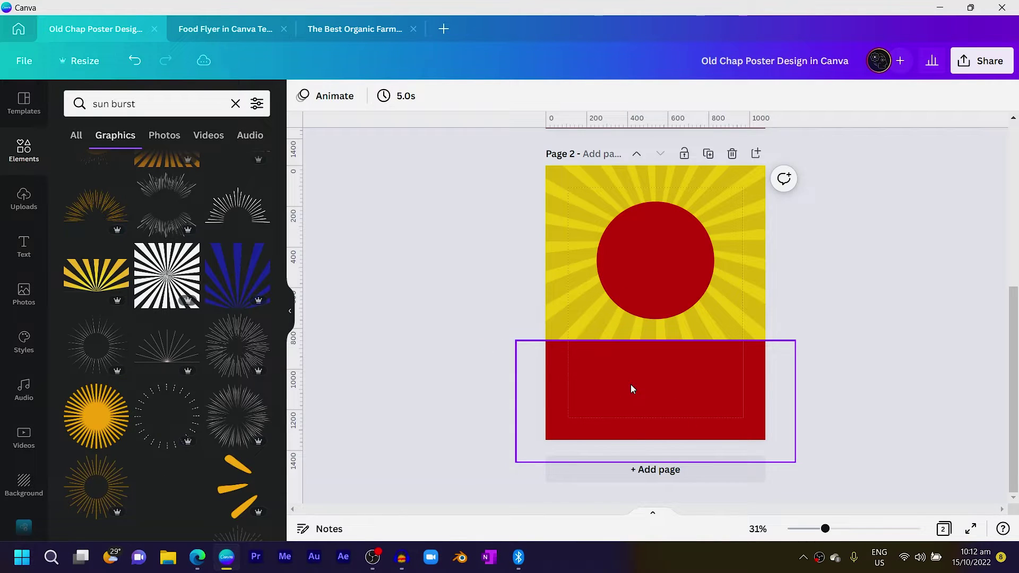
left_click(457, 293)
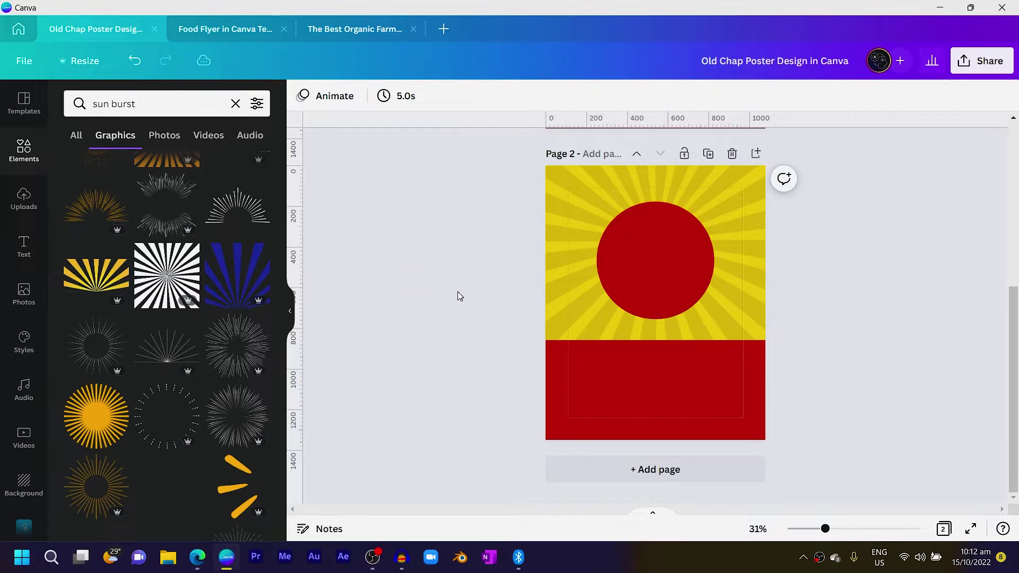
Add another square and shape it into a thin bar spanning the band past both edges
key("r")
left_click_drag(653, 272, 656, 383)
left_click_drag(657, 349, 657, 382)
left_click_drag(656, 419, 522, 369)
left_click_drag(686, 365, 810, 366)
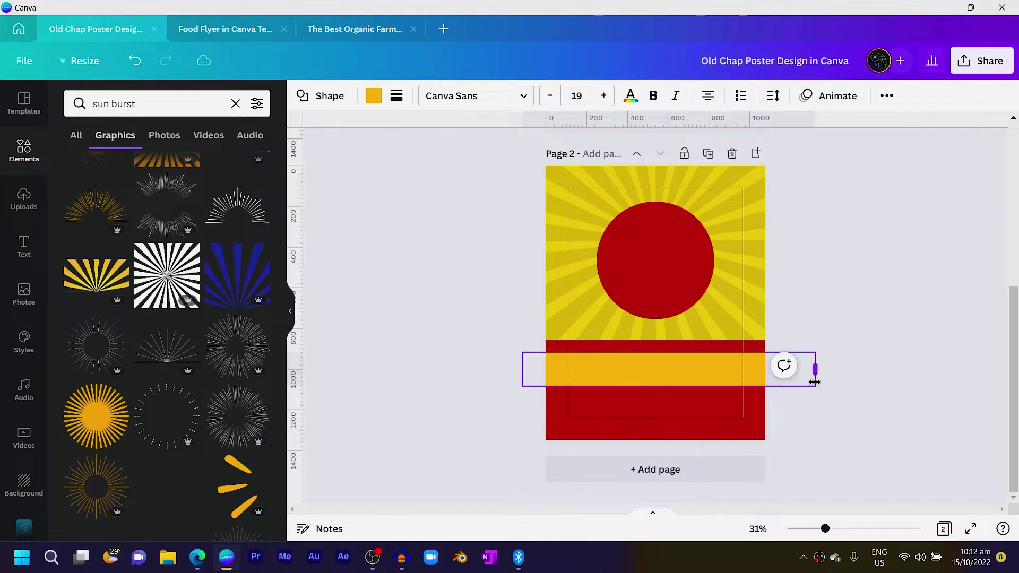
left_click_drag(702, 376, 699, 411)
Duplicate the bar twice below it and recolour all three bars dark maroon
key("ctrl+d")
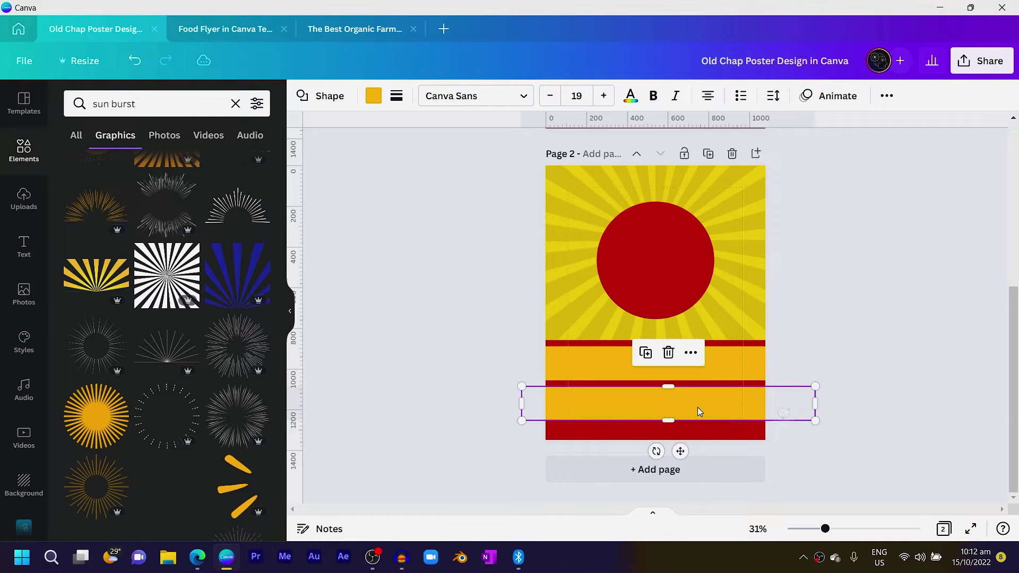
key("ctrl+d")
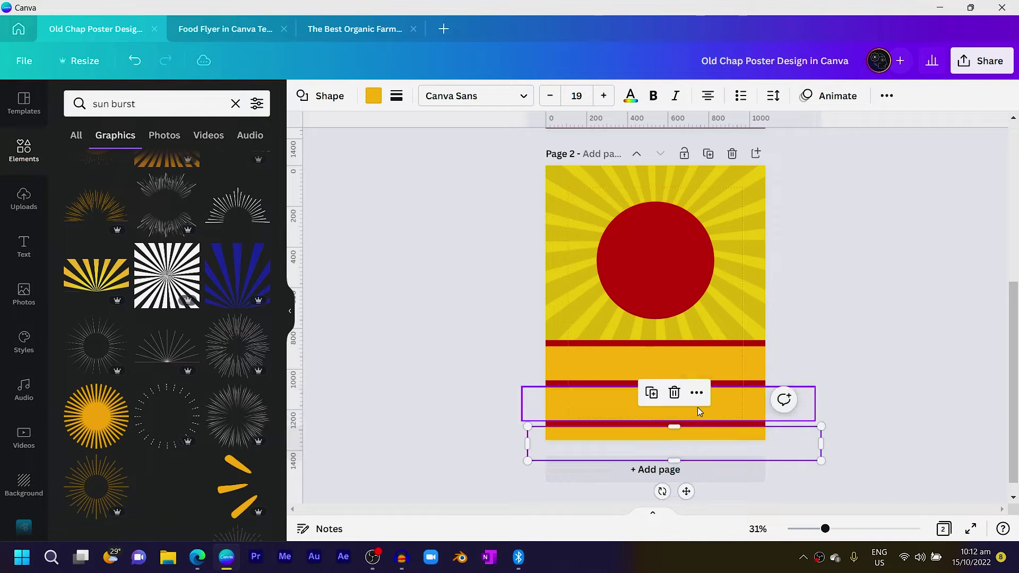
left_click(717, 370)
left_click(373, 96)
left_click(189, 165)
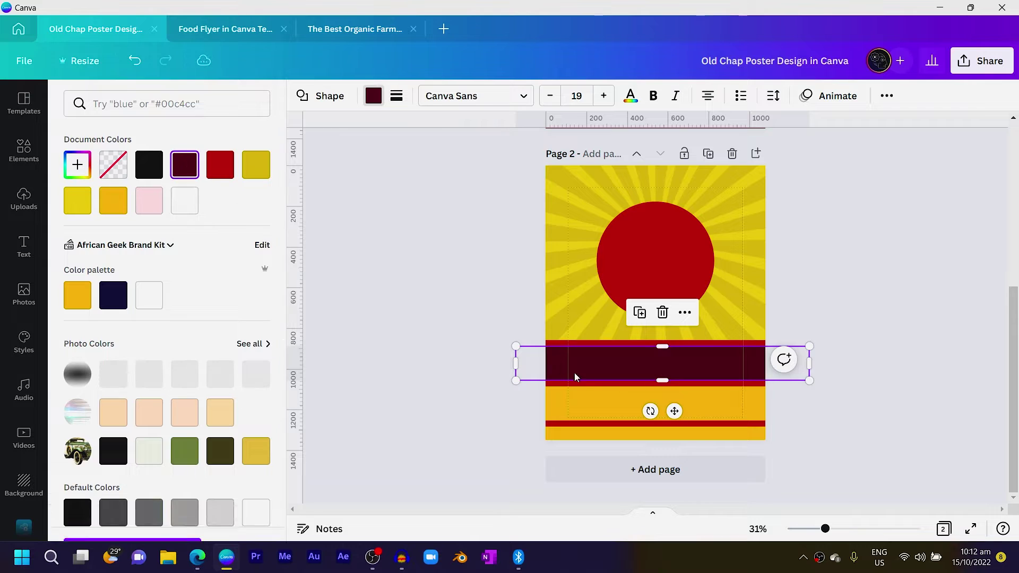
left_click(588, 407)
left_click(578, 436, "shift")
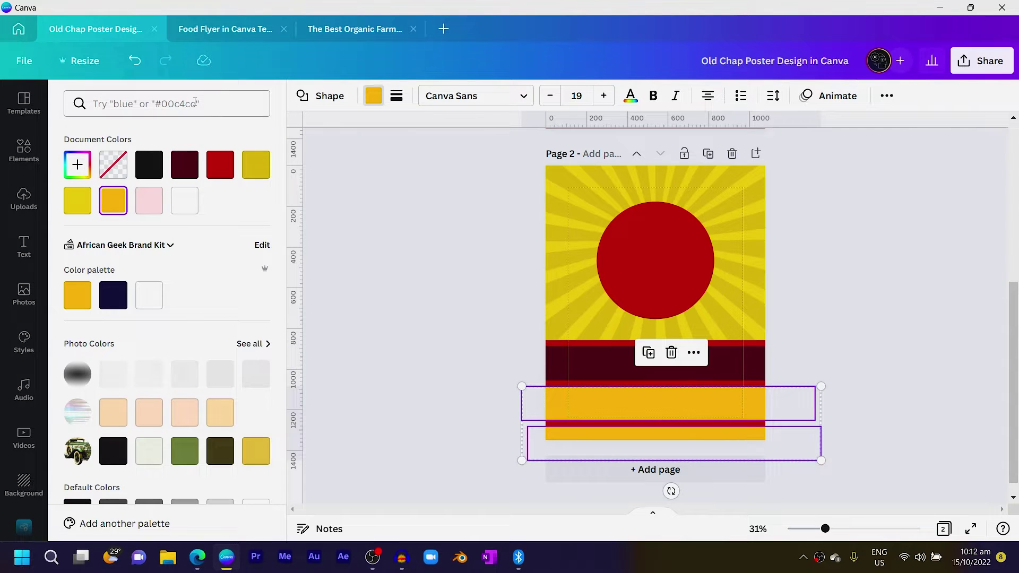
left_click(188, 169)
Set the three maroon bars' transparency to 46
left_click(568, 362, "shift")
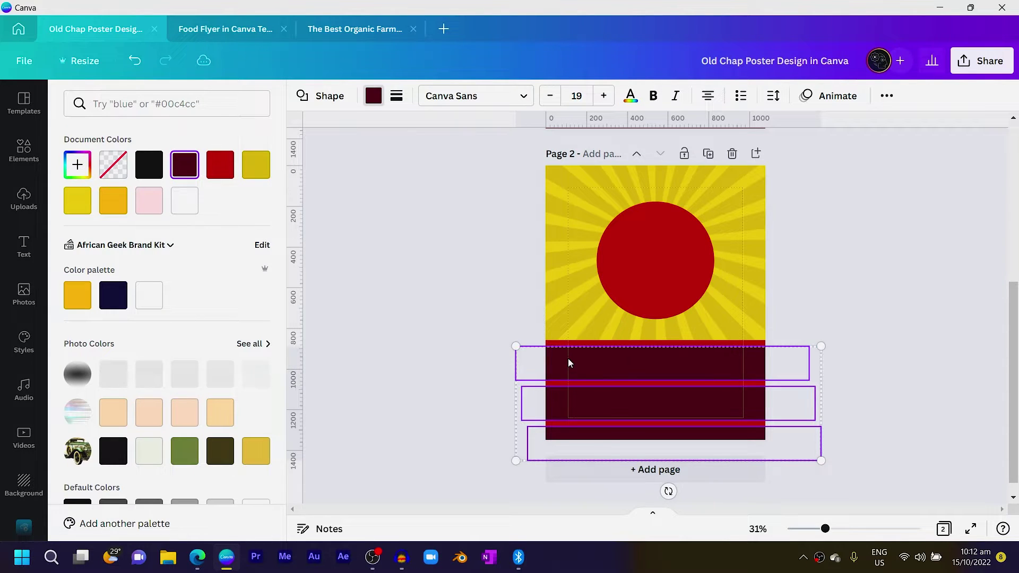
left_click(885, 97)
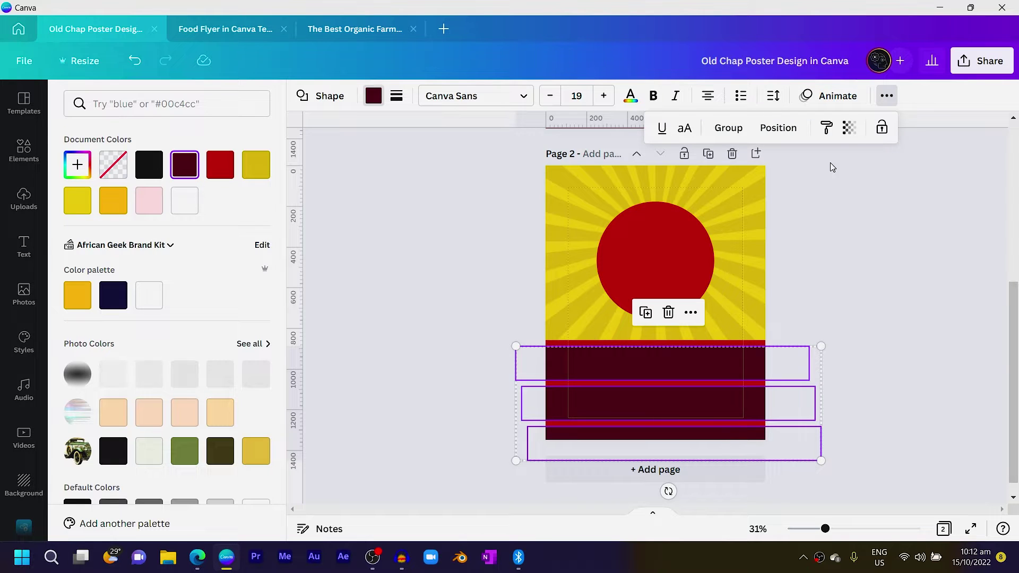
left_click(848, 128)
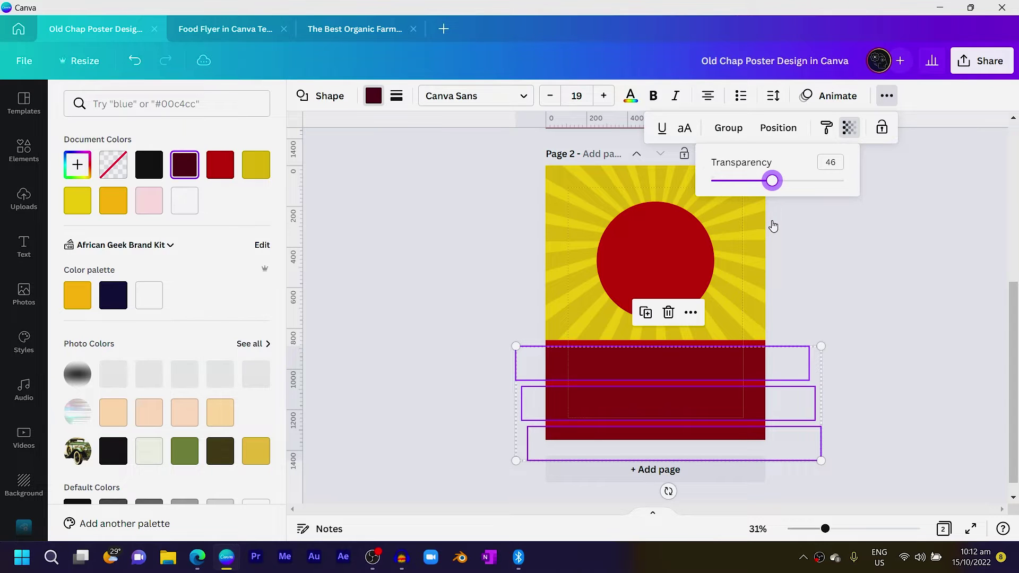
key("Escape")
left_click(647, 403)
Select only the three bars and rotate them together by -2°
left_click_drag(461, 360, 804, 462)
left_click(756, 218, "shift")
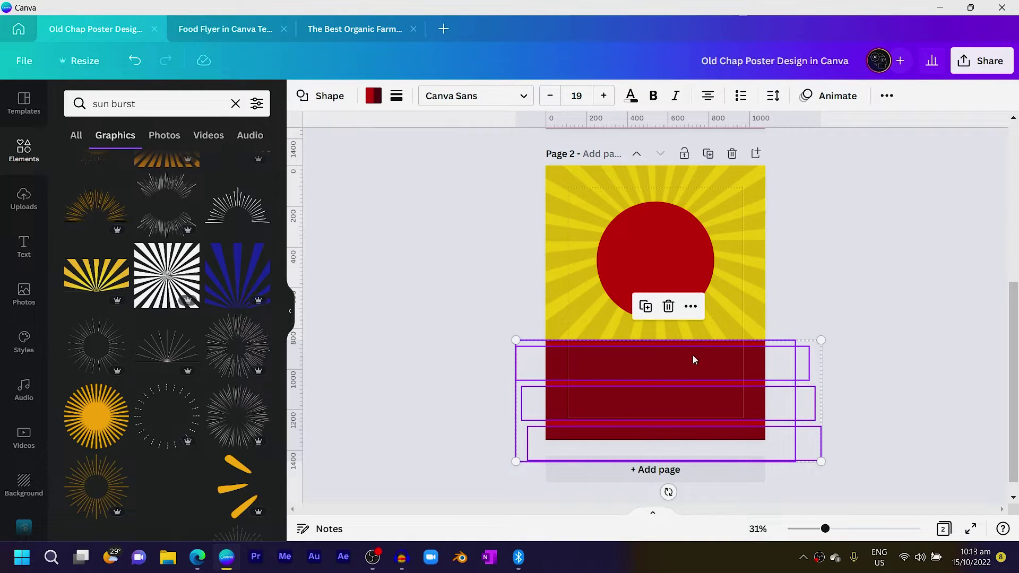
left_click_drag(669, 492, 674, 489)
left_click(405, 261)
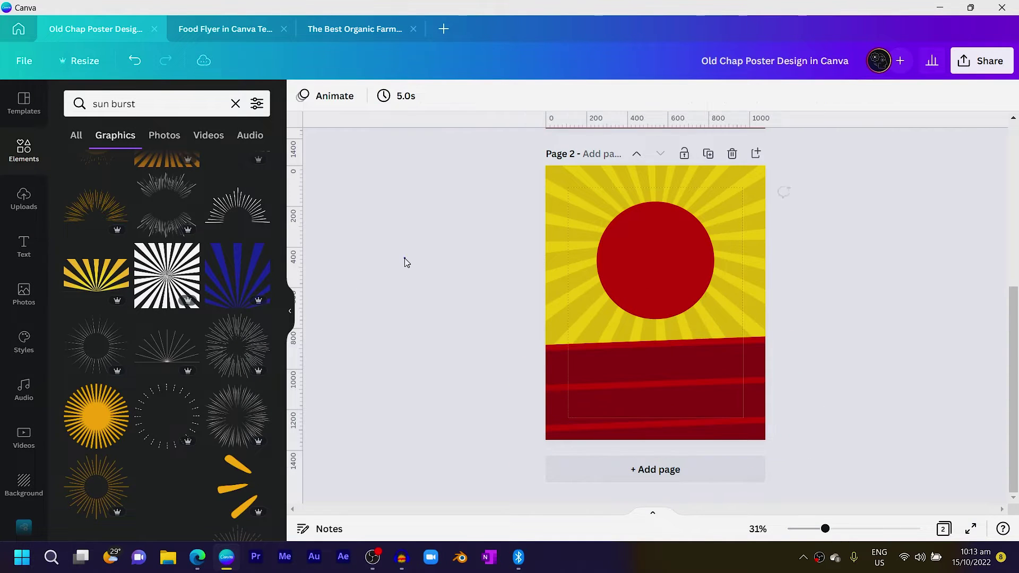
left_click(24, 199)
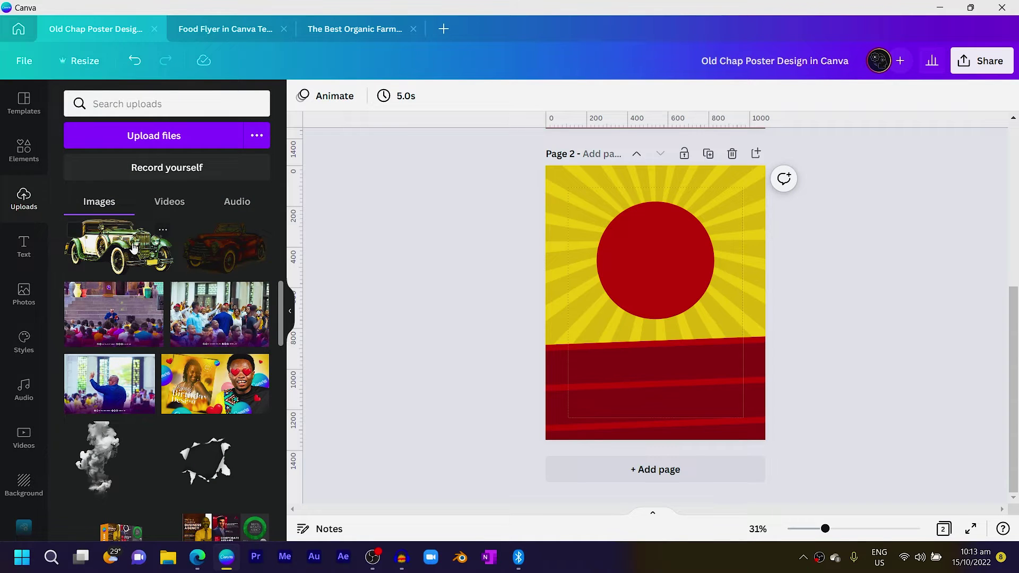
Add the uploaded vintage car, lower it onto the red band, and tilt it -3°
left_click(149, 257)
left_click_drag(670, 316, 670, 344)
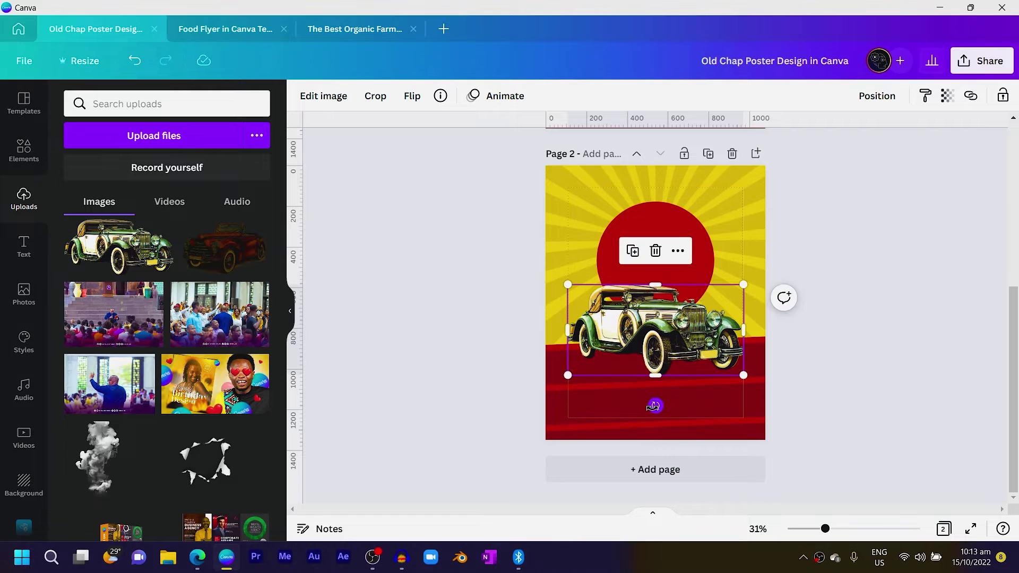
left_click_drag(654, 407, 655, 407)
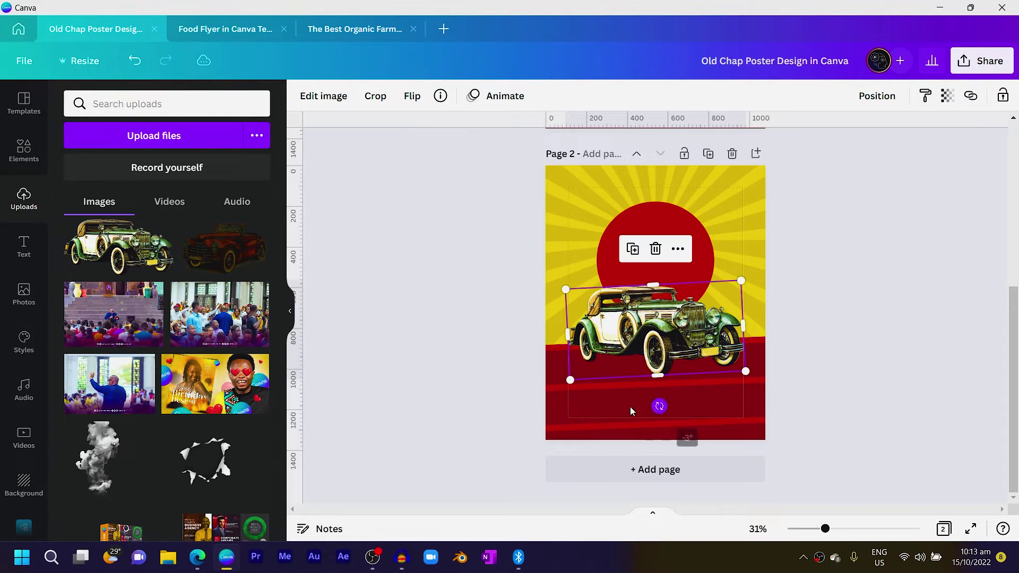
left_click(541, 369)
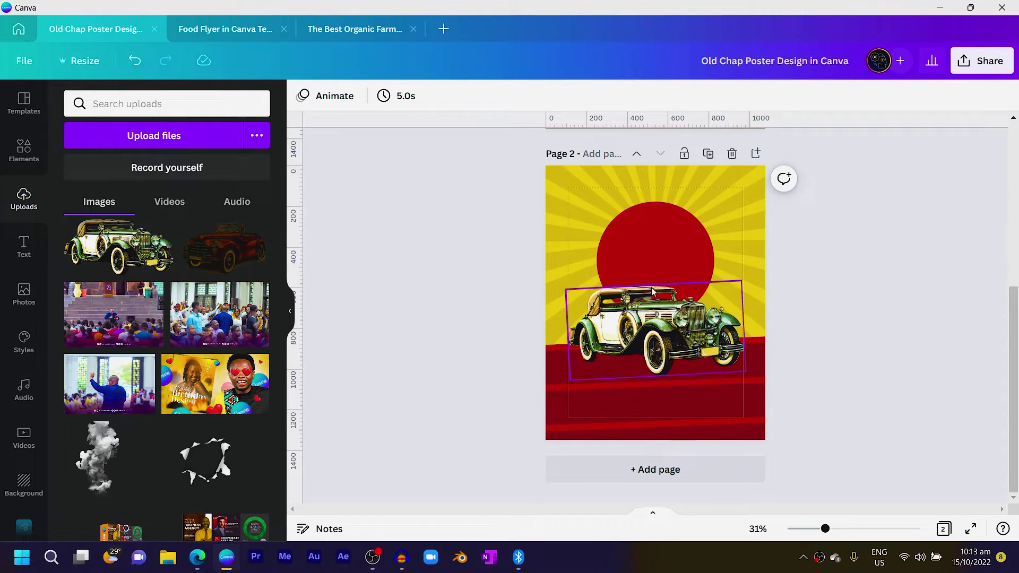
left_click(639, 247)
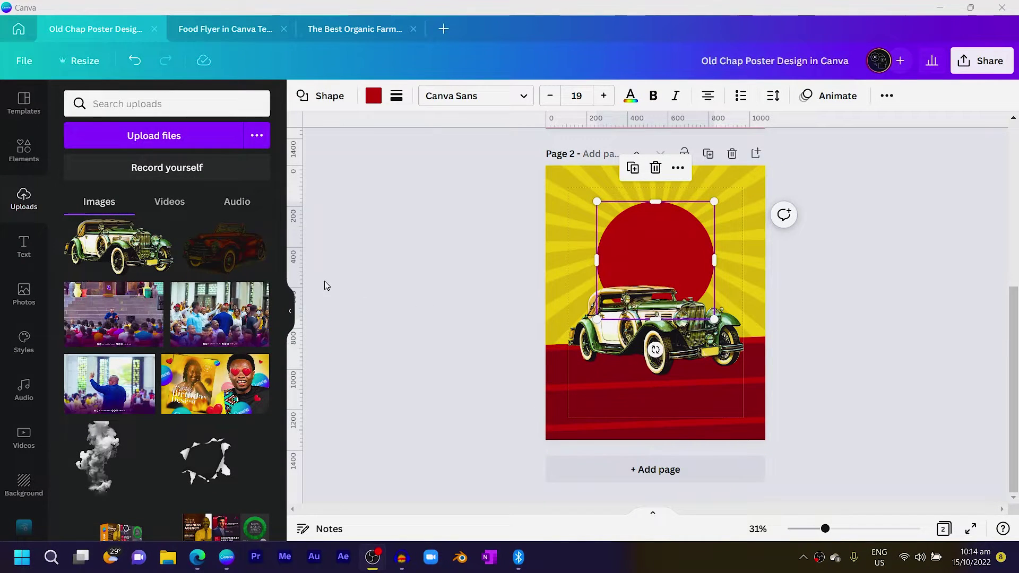
Rotate the shadow 8°, resize it to about 303 x 114, and position it under the rear wheel
scroll(236, 321, "down", 5)
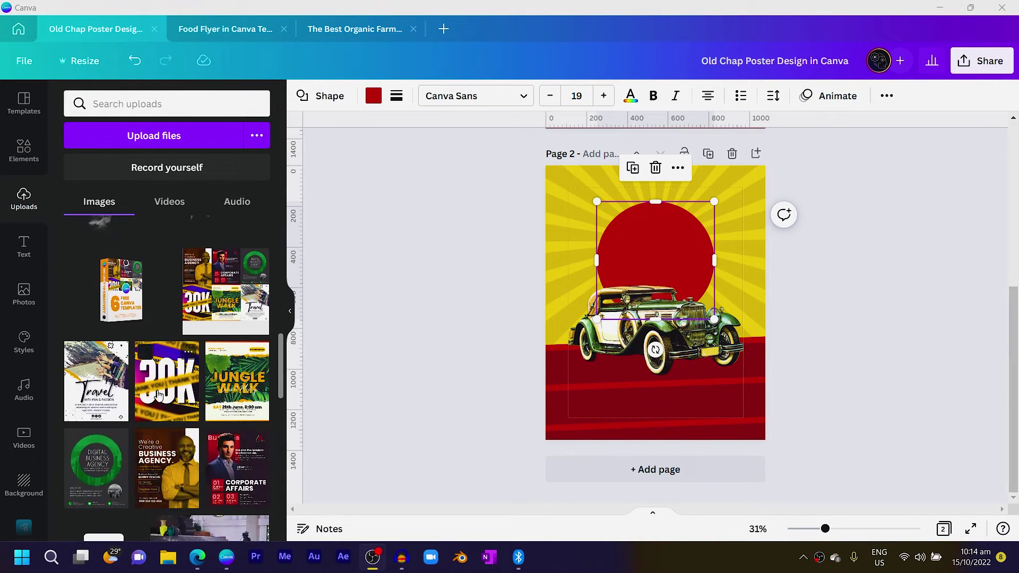
scroll(132, 383, "down", 3)
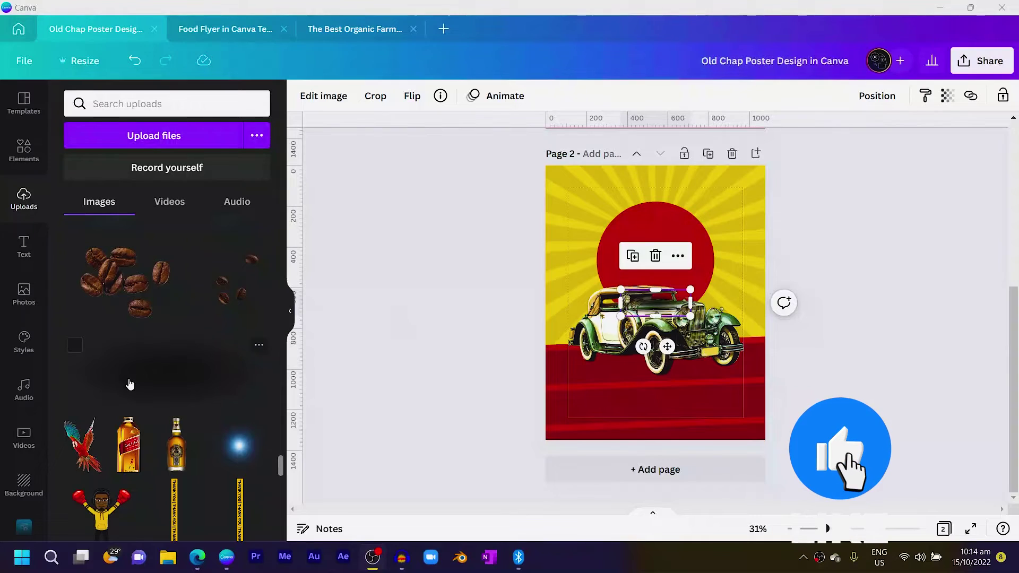
left_click_drag(667, 346, 673, 415)
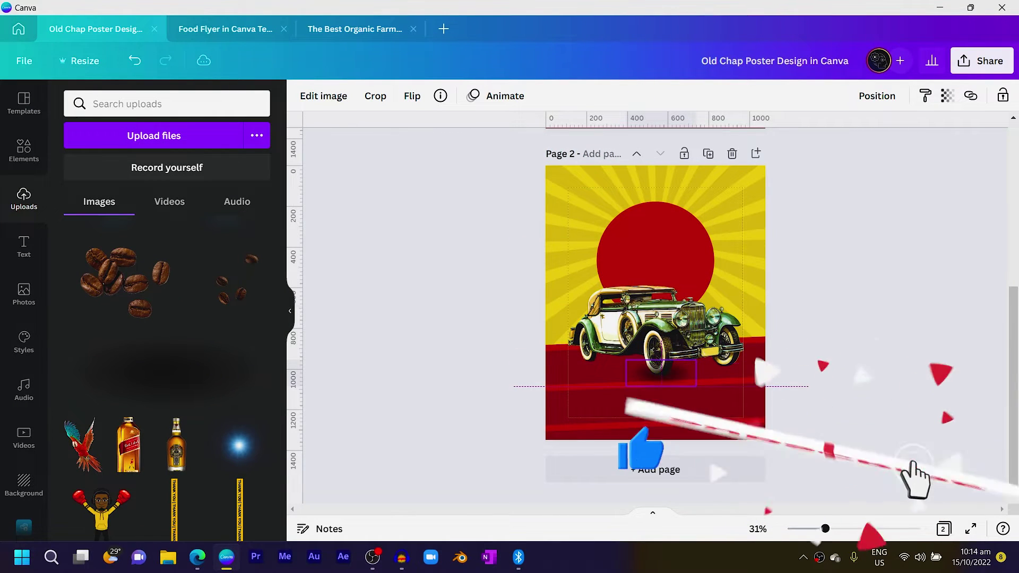
scroll(673, 415, "up", 5)
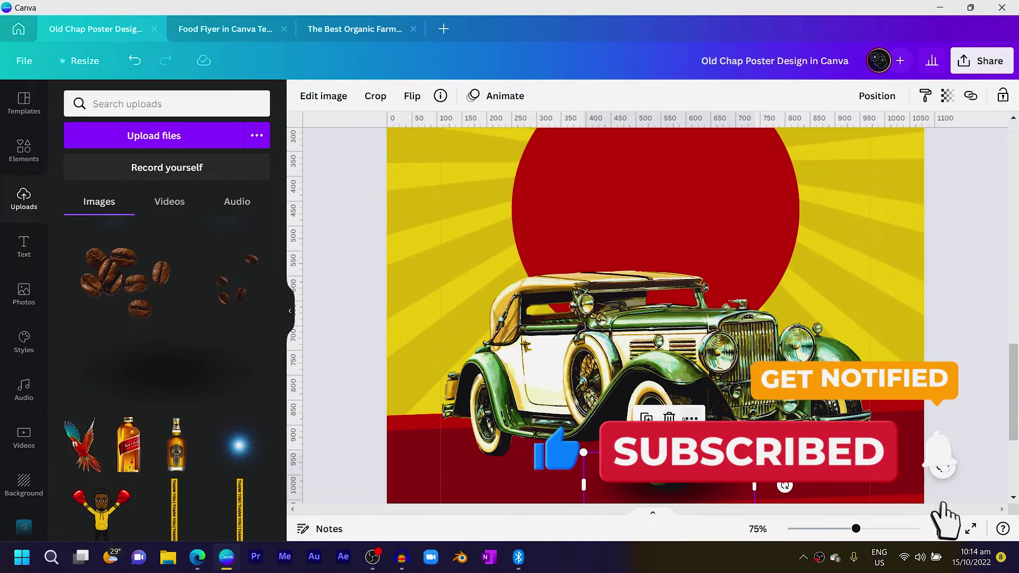
scroll(661, 358, "down", 1)
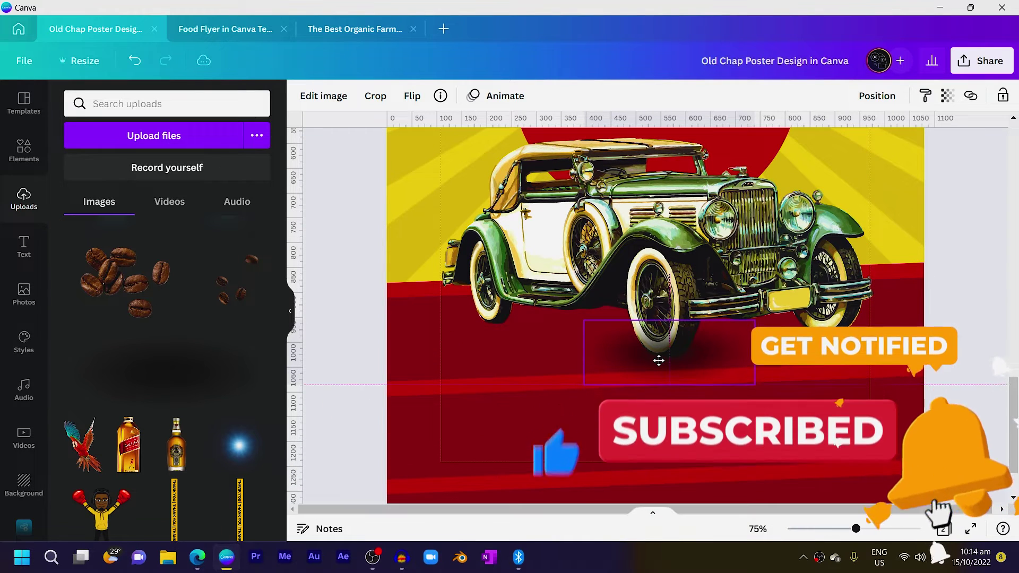
left_click_drag(669, 415, 663, 409)
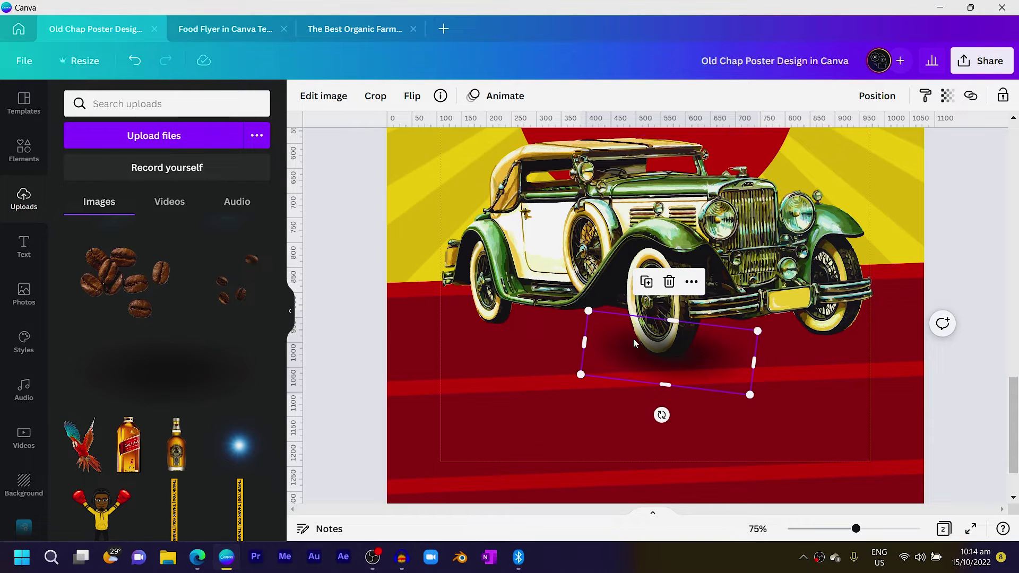
left_click_drag(689, 370, 779, 389)
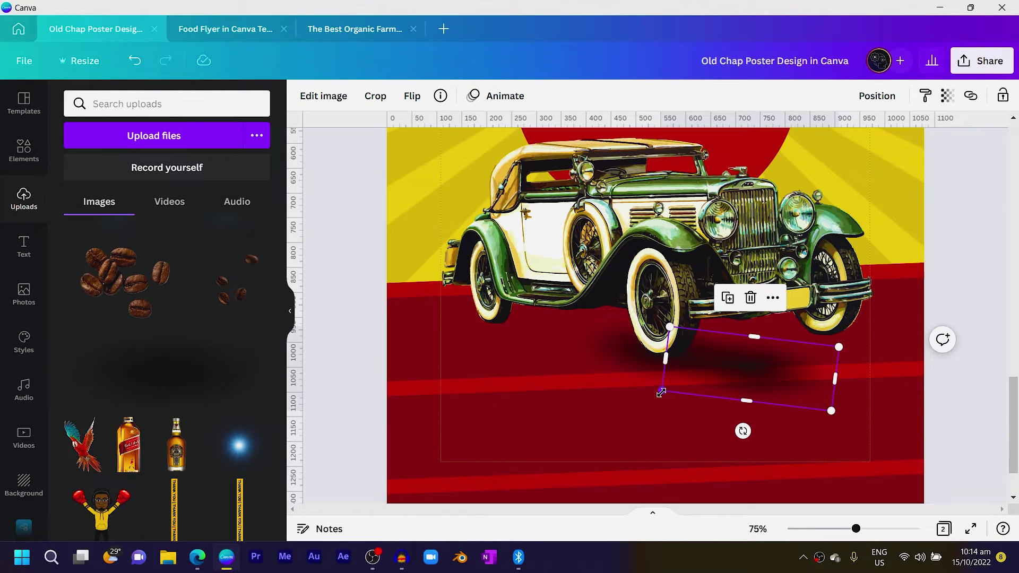
left_click_drag(661, 393, 672, 393)
left_click_drag(748, 377, 809, 340)
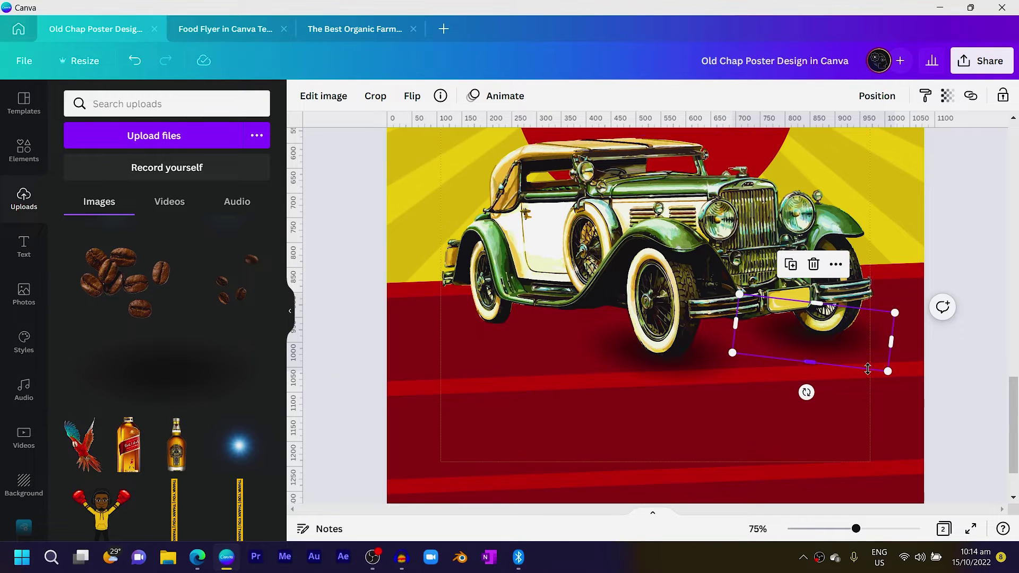
left_click_drag(876, 371, 422, 336)
left_click_drag(486, 317, 477, 317)
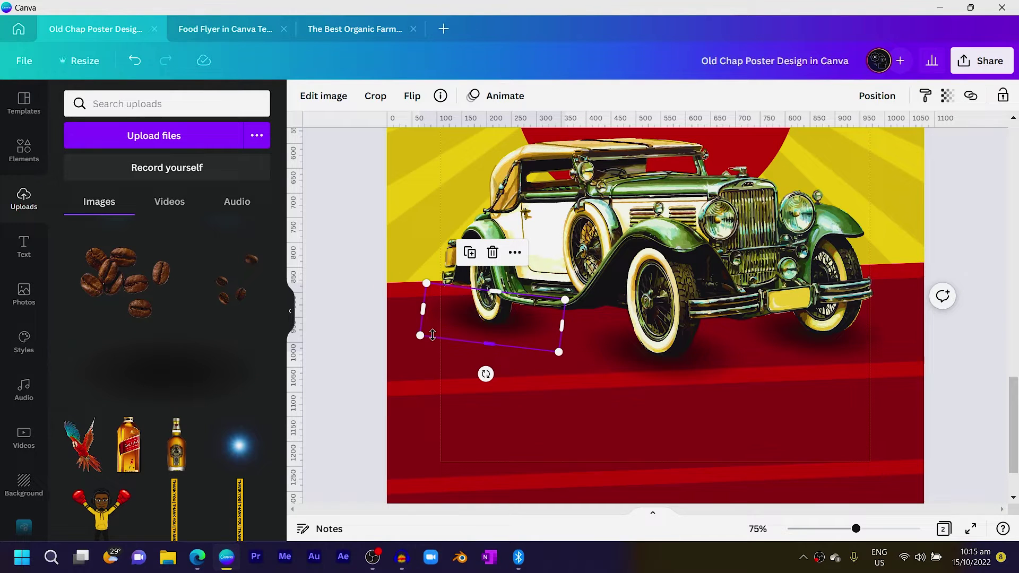
scroll(742, 353, "down", 3)
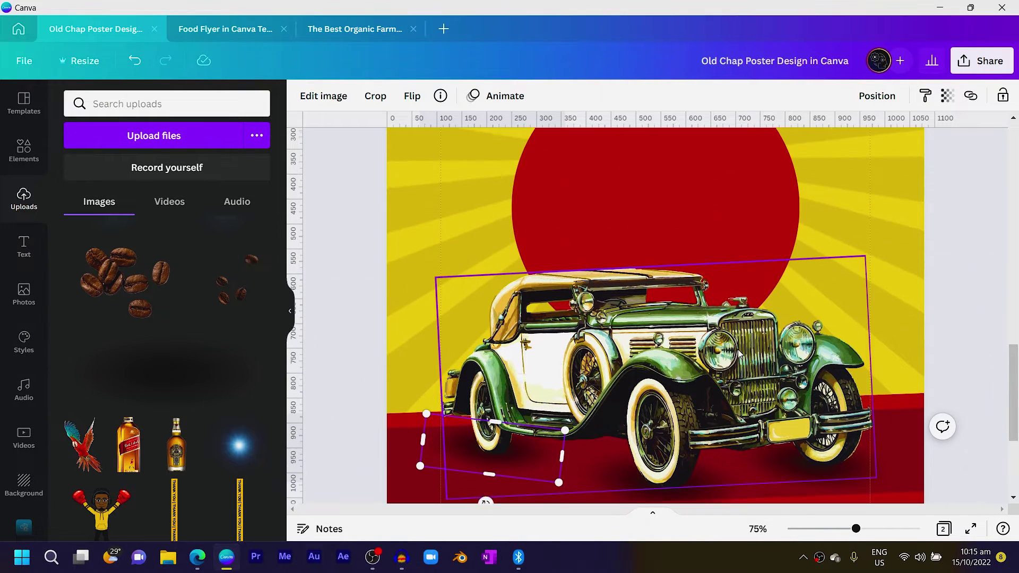
left_click(249, 449)
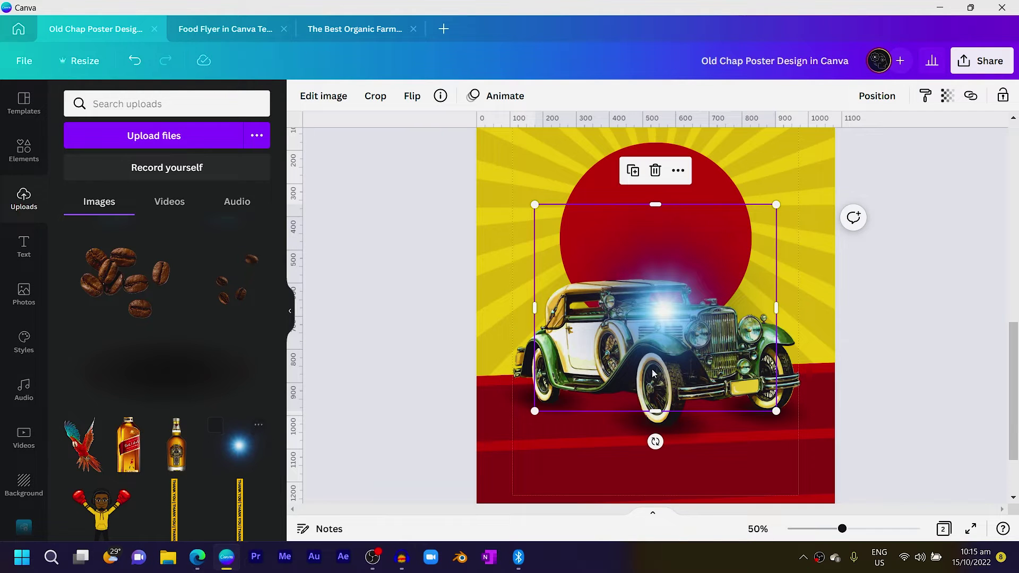
left_click_drag(711, 349, 744, 371)
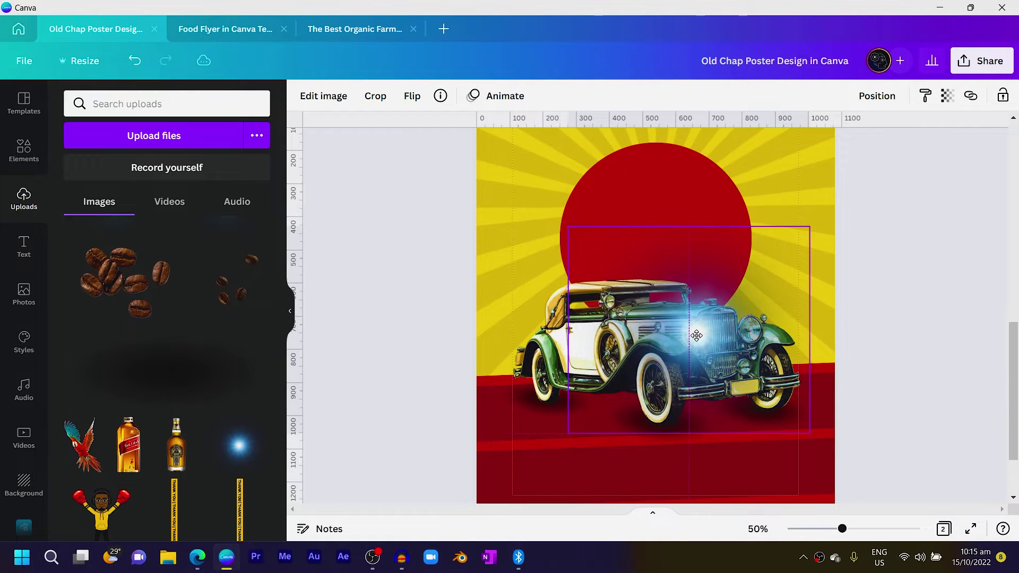
left_click_drag(568, 435, 625, 416)
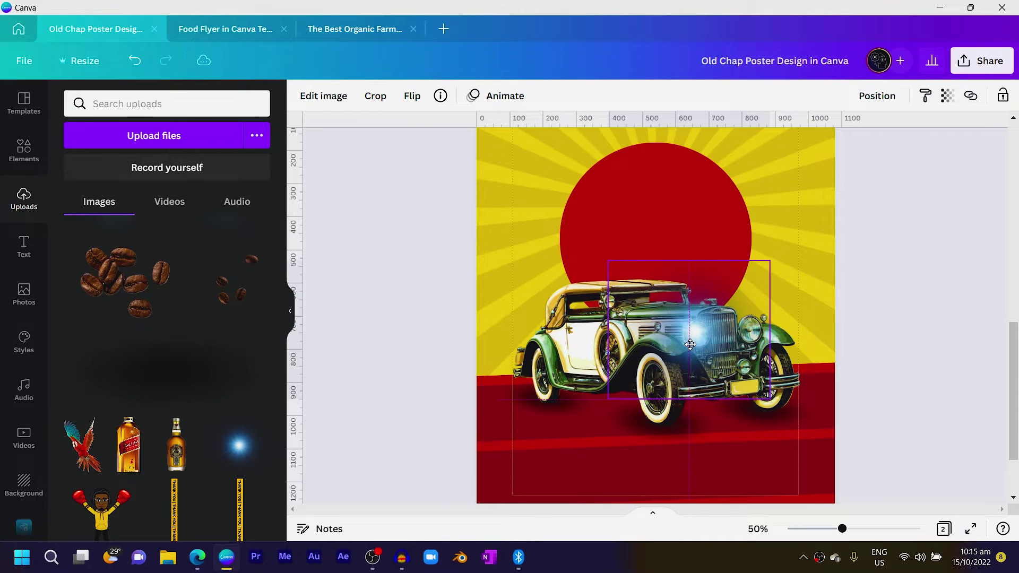
left_click_drag(692, 345, 693, 346)
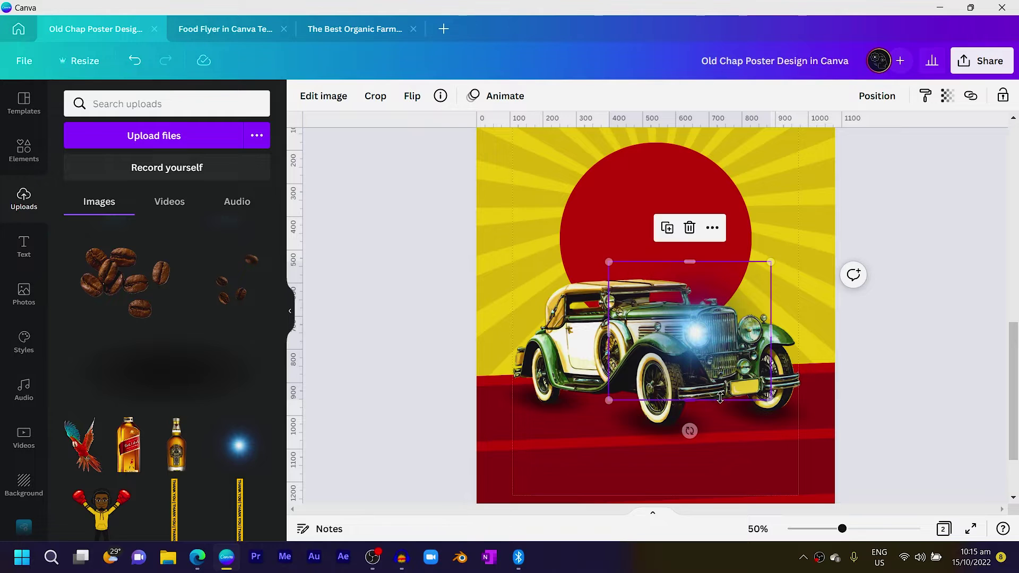
key("ctrl+d")
left_click_drag(714, 374, 748, 331)
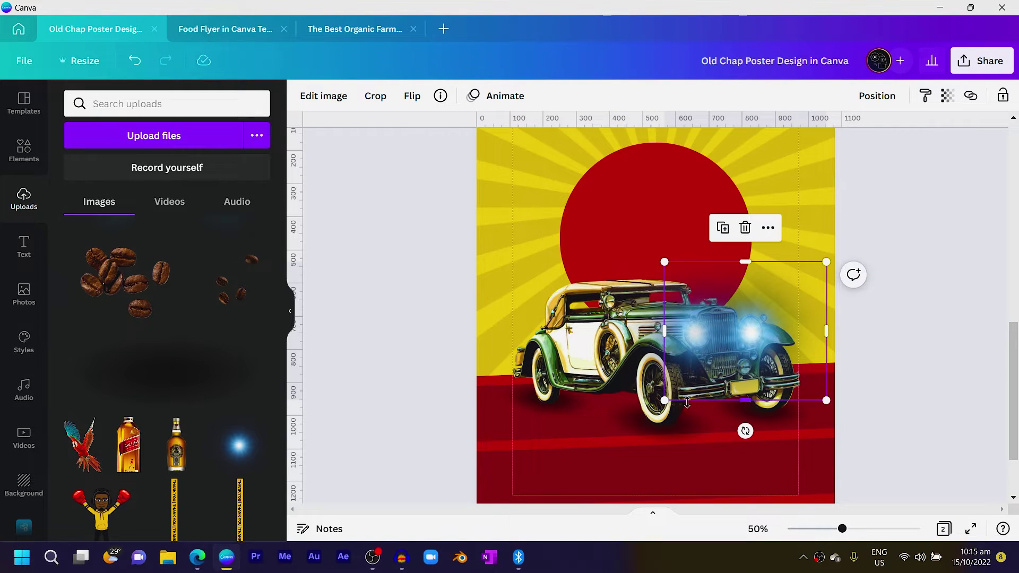
left_click_drag(664, 399, 684, 383)
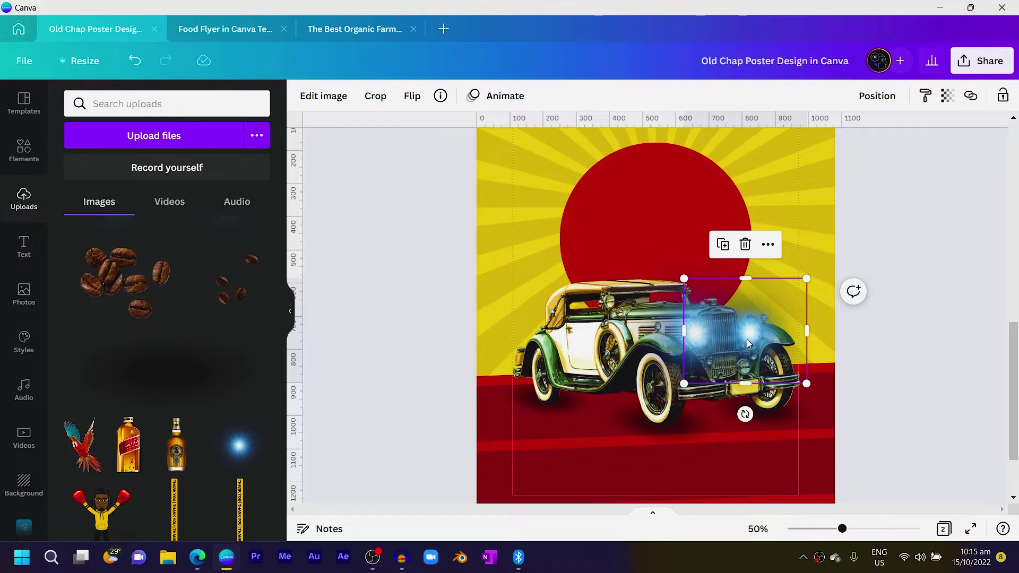
left_click(919, 333)
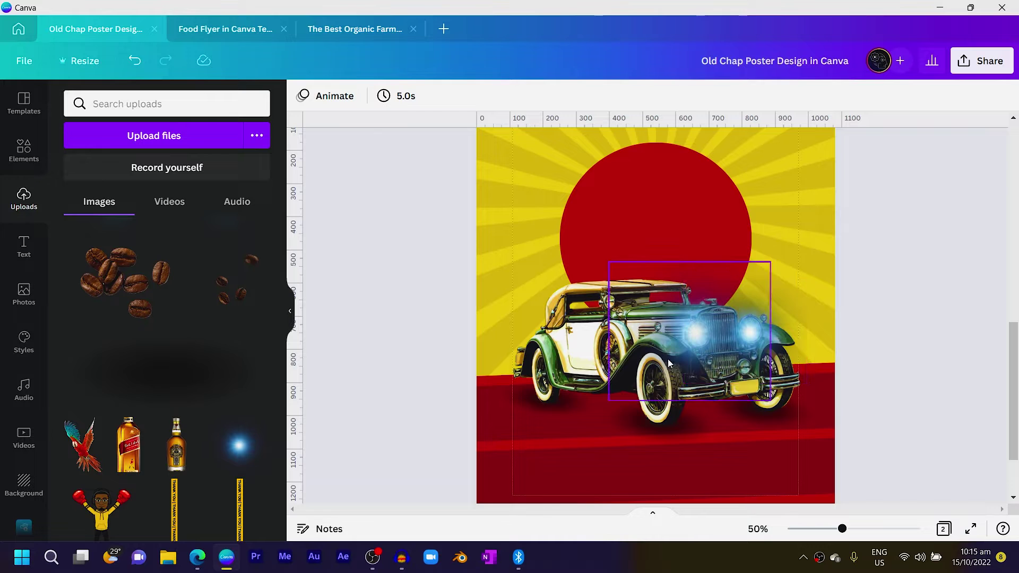
scroll(687, 261, "down", 3)
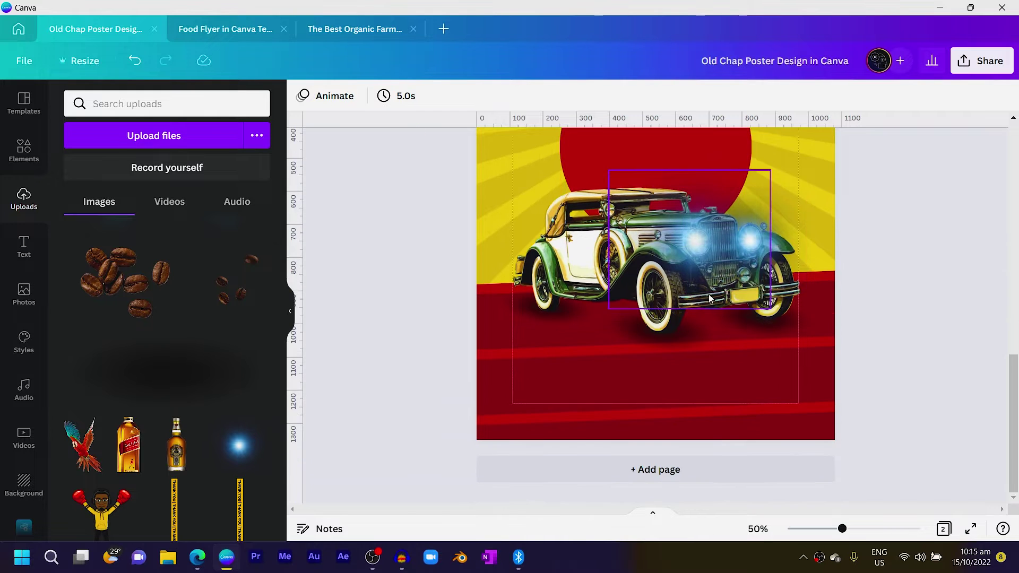
scroll(687, 262, "up", 5)
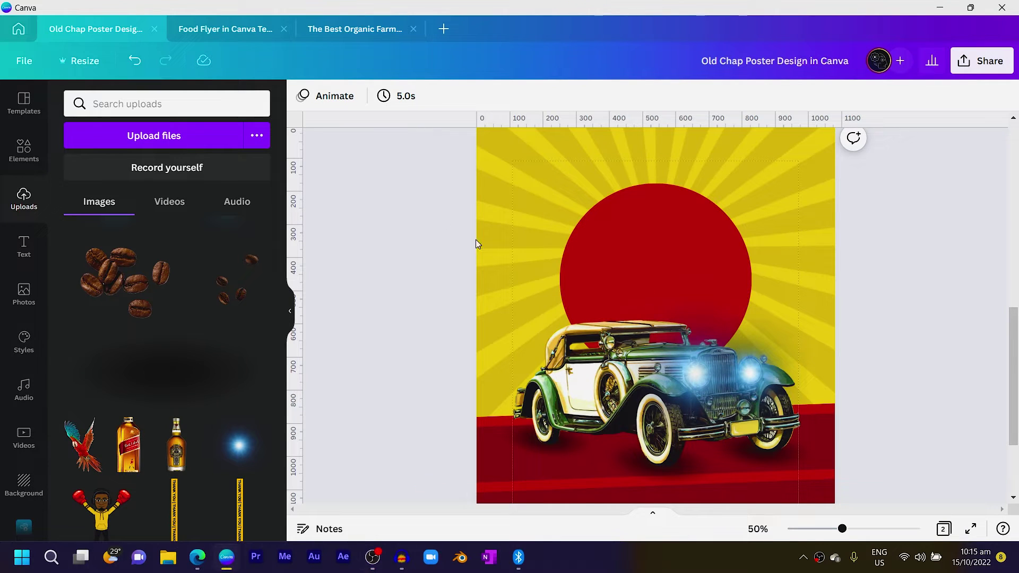
Add a KEEP text box on the red circle, then a copy rewritten as DRIVIN' below it, enlarged
key("t")
left_click_drag(668, 345, 655, 268)
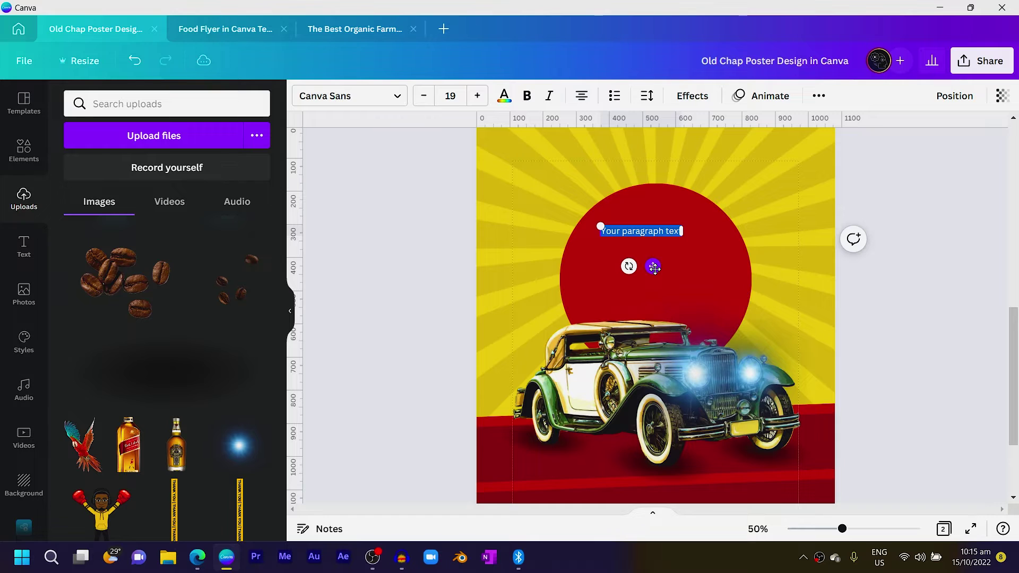
type("KEE")
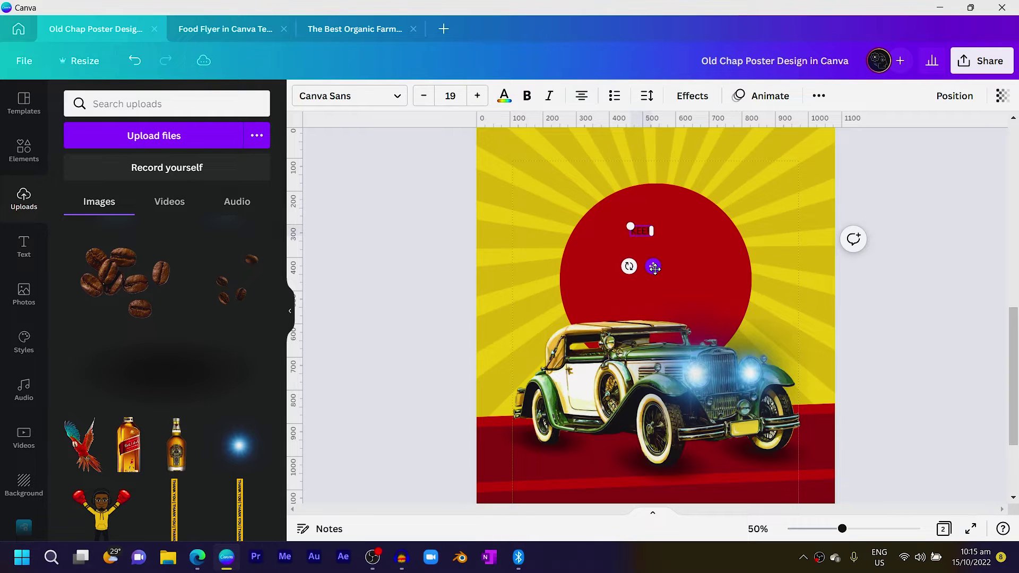
left_click_drag(645, 231, 646, 238)
left_click_drag(659, 272, 653, 282)
double_click(642, 247)
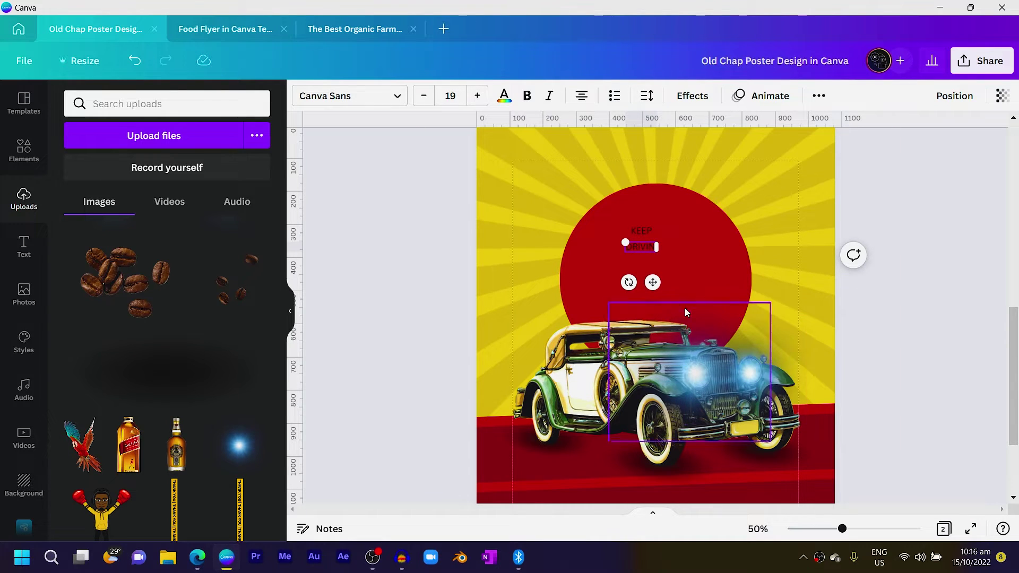
left_click_drag(624, 244, 493, 200)
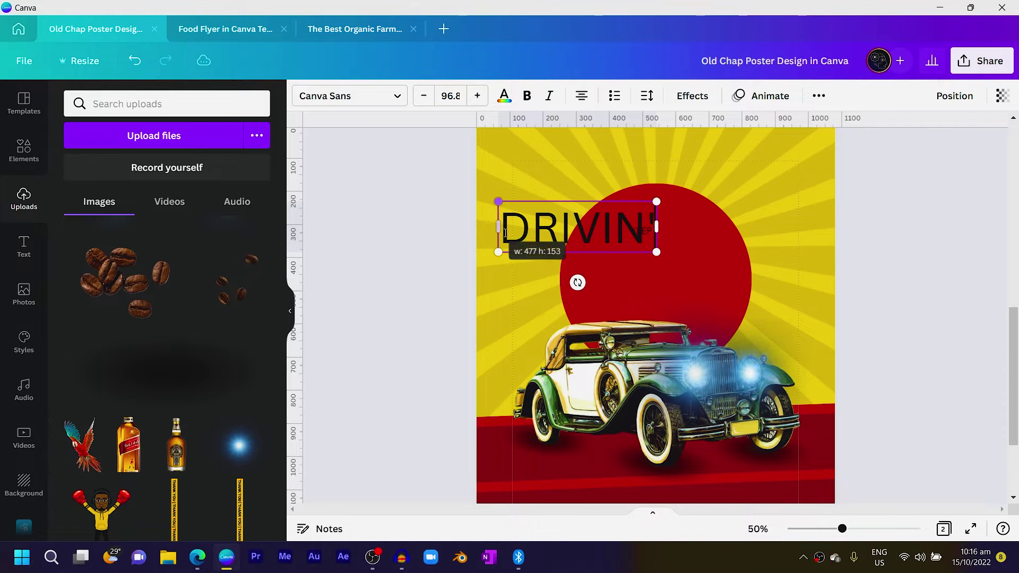
left_click_drag(587, 266, 707, 309)
left_click(632, 229)
left_click(648, 291)
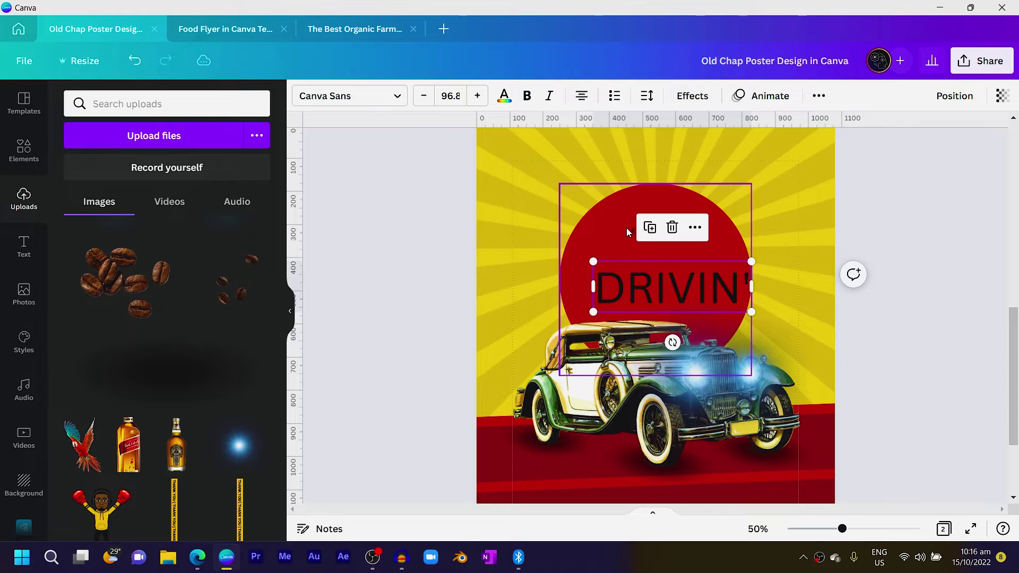
Enlarge the KEEP text and set its font size to 96
left_click(626, 232)
left_click_drag(627, 222, 559, 195)
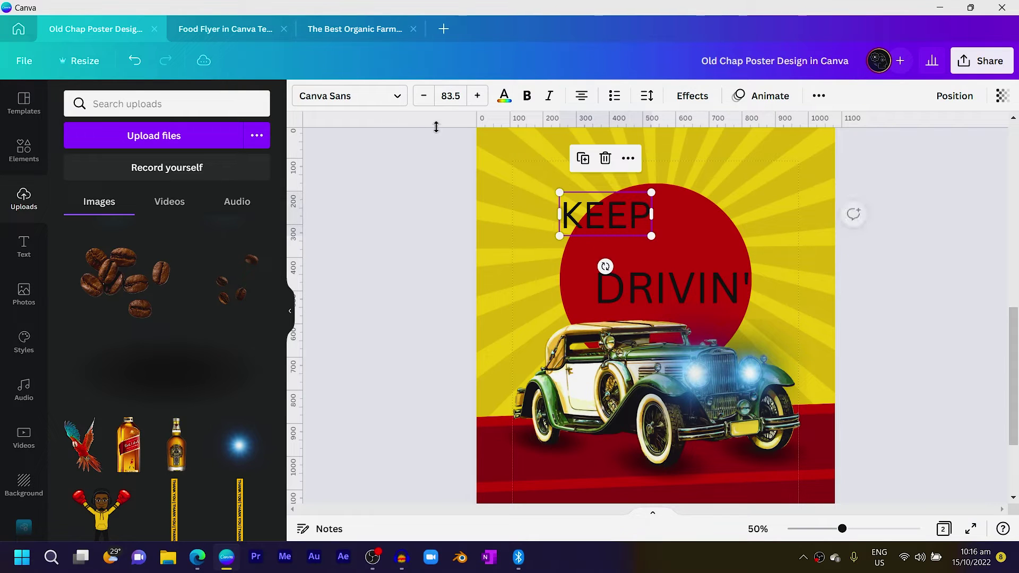
left_click(445, 96)
type("96")
key("Return")
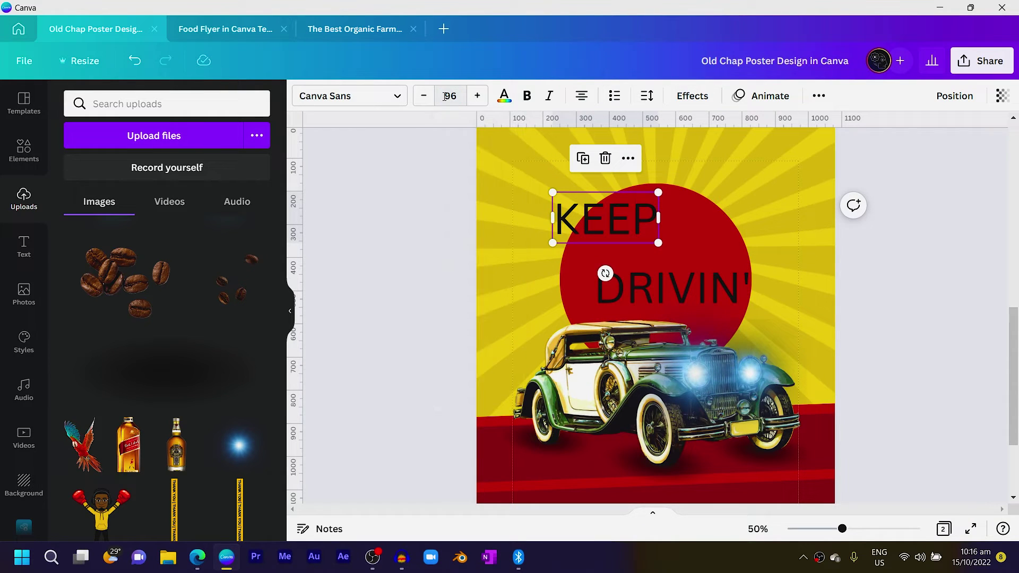
left_click(327, 97)
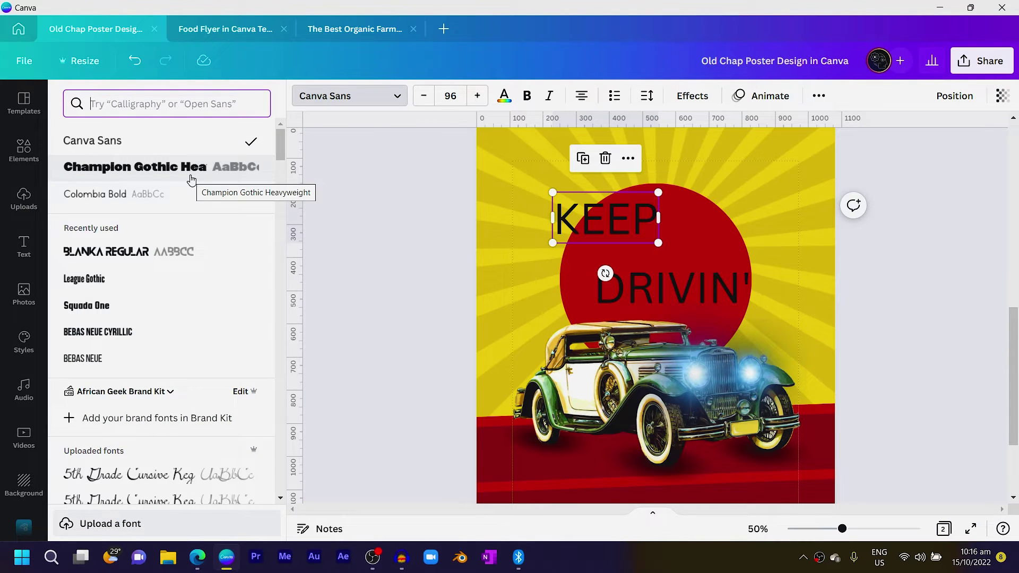
Apply Champion Gothic Heavy to KEEP, then to DRIVIN'
left_click(105, 168)
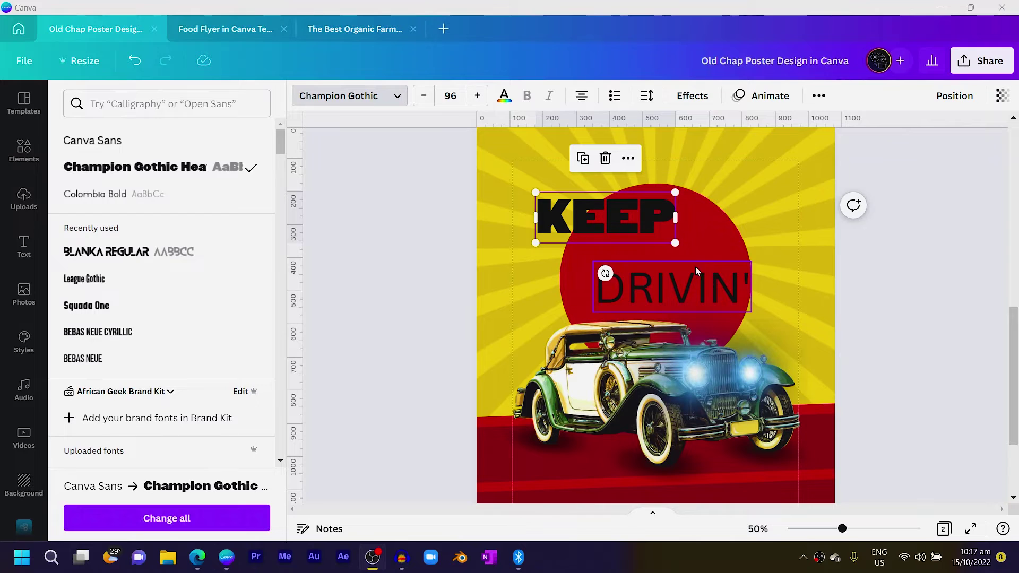
left_click(637, 244)
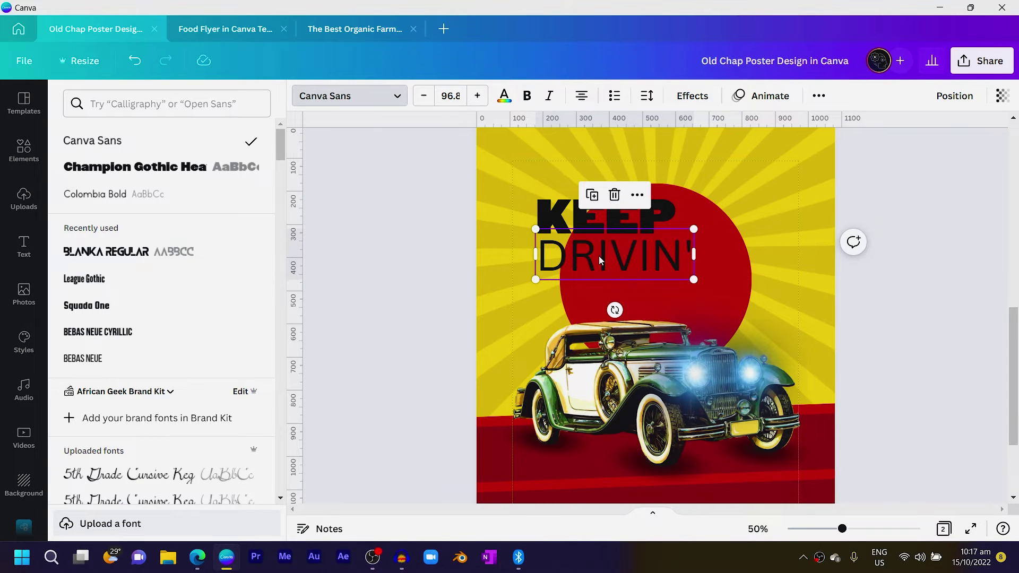
left_click(135, 167)
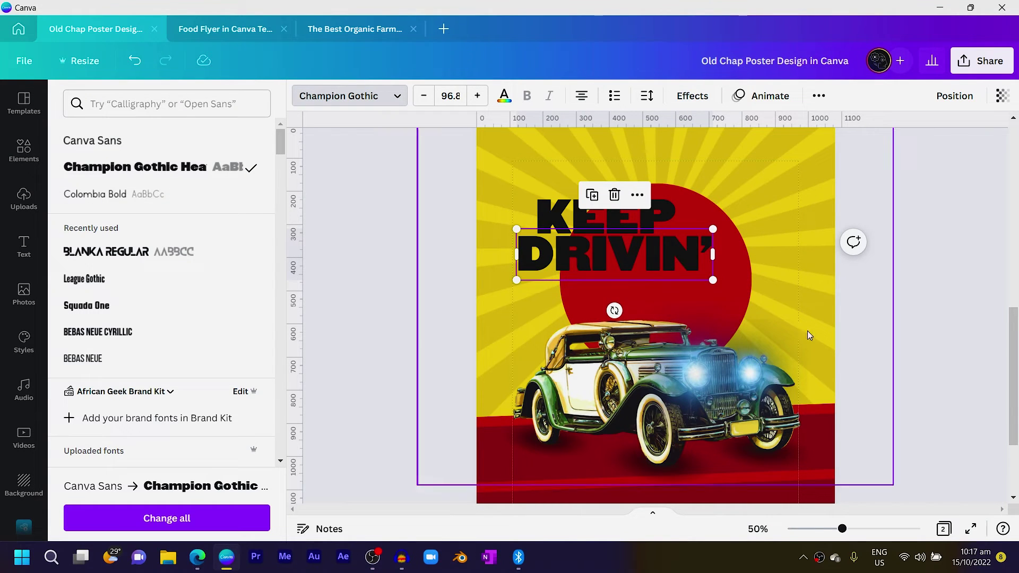
Select both title lines, tilt them slightly counter-clockwise, and enlarge them across the circle
left_click_drag(603, 260, 622, 260)
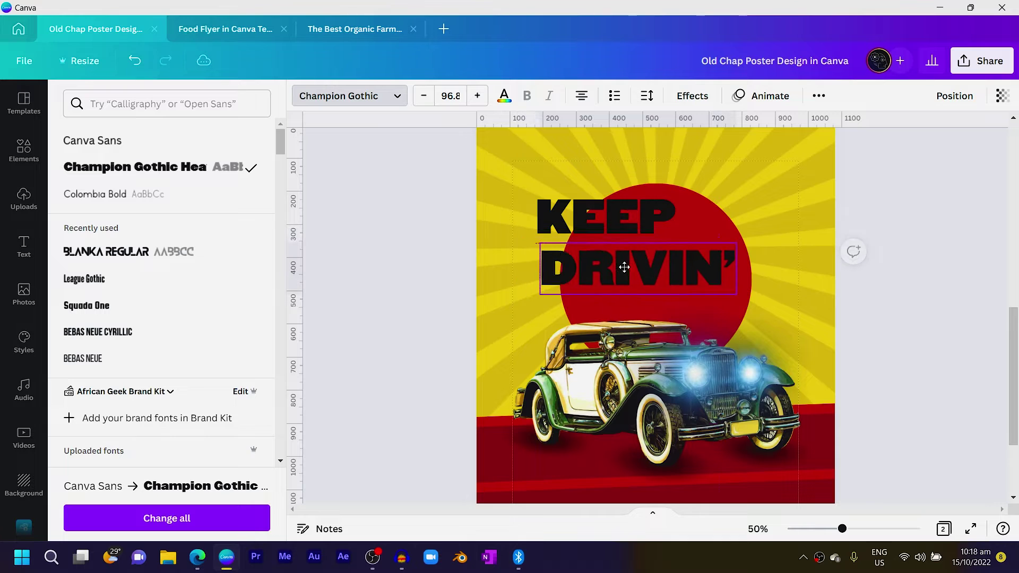
left_click(588, 218, "shift")
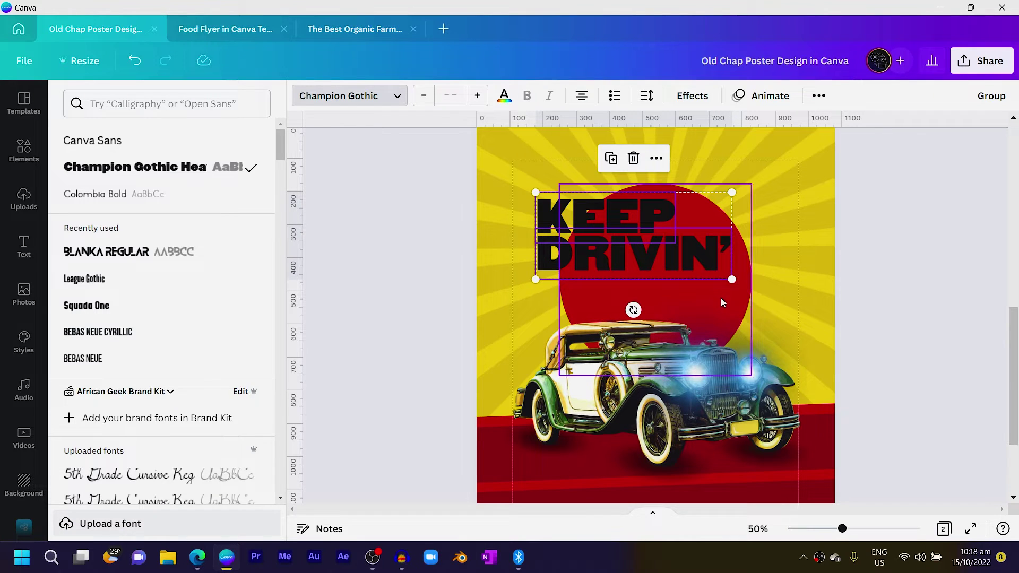
left_click_drag(634, 310, 640, 310)
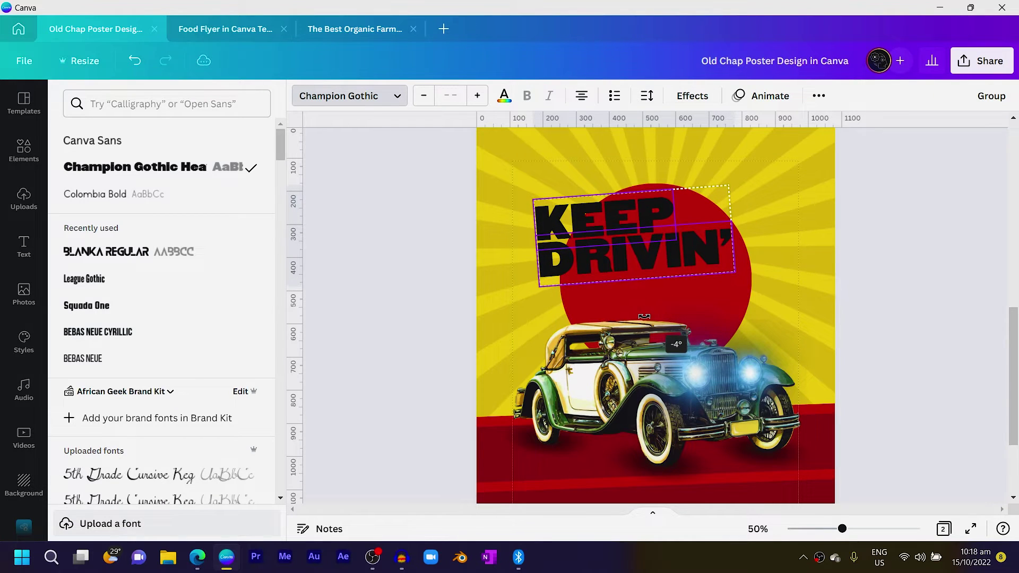
left_click_drag(736, 273, 788, 311)
left_click_drag(524, 330, 512, 334)
left_click_drag(778, 192, 803, 200)
left_click_drag(738, 282, 749, 279)
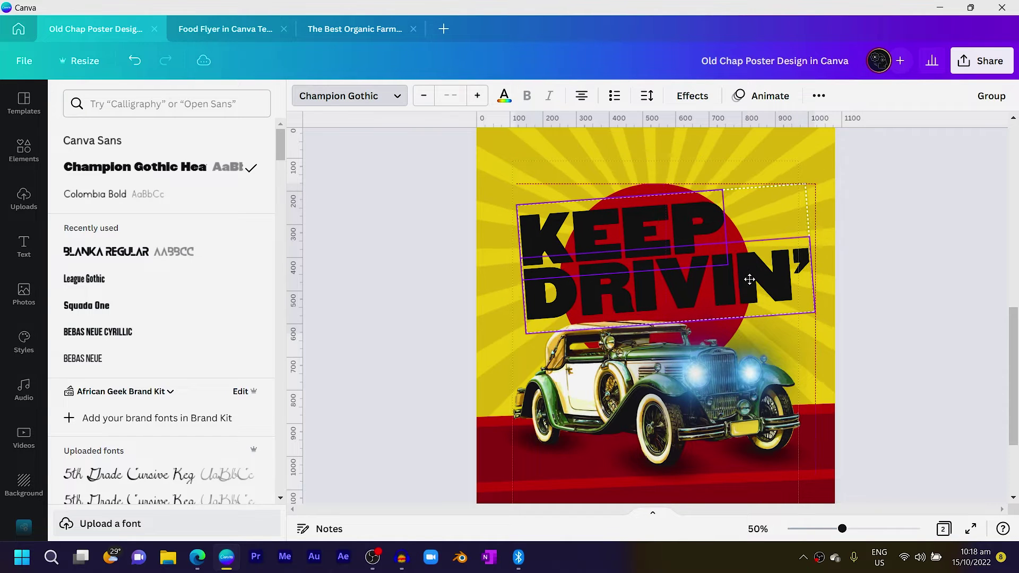
Colour the KEEP DRIVIN' title text pale pink
left_click(507, 97)
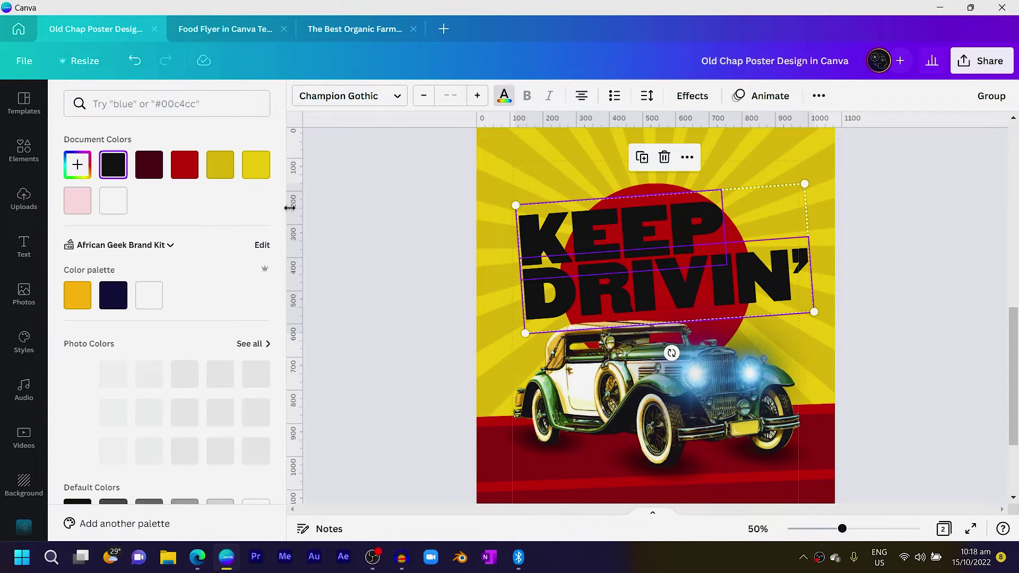
left_click(80, 201)
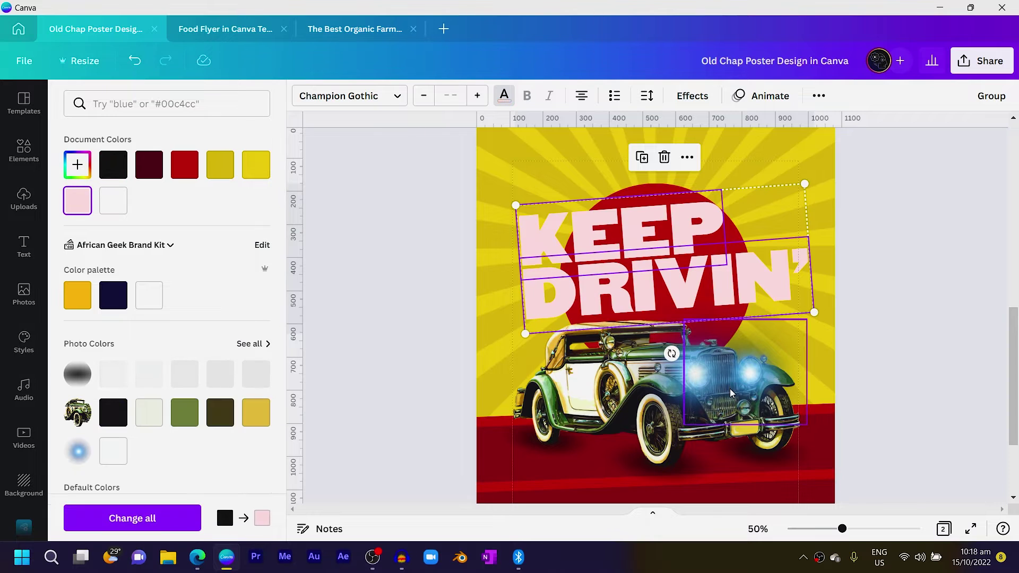
left_click(312, 214)
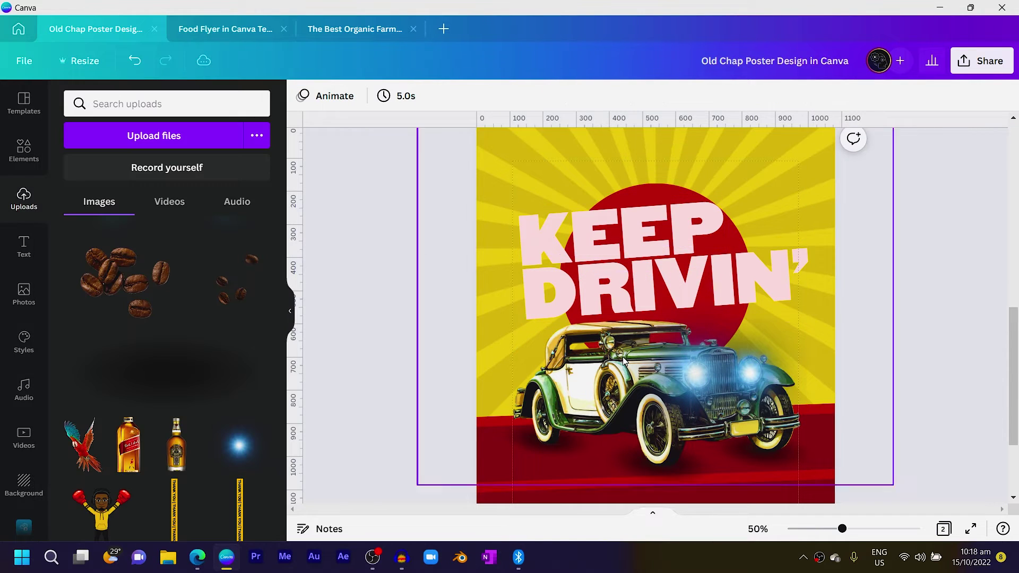
left_click(597, 270)
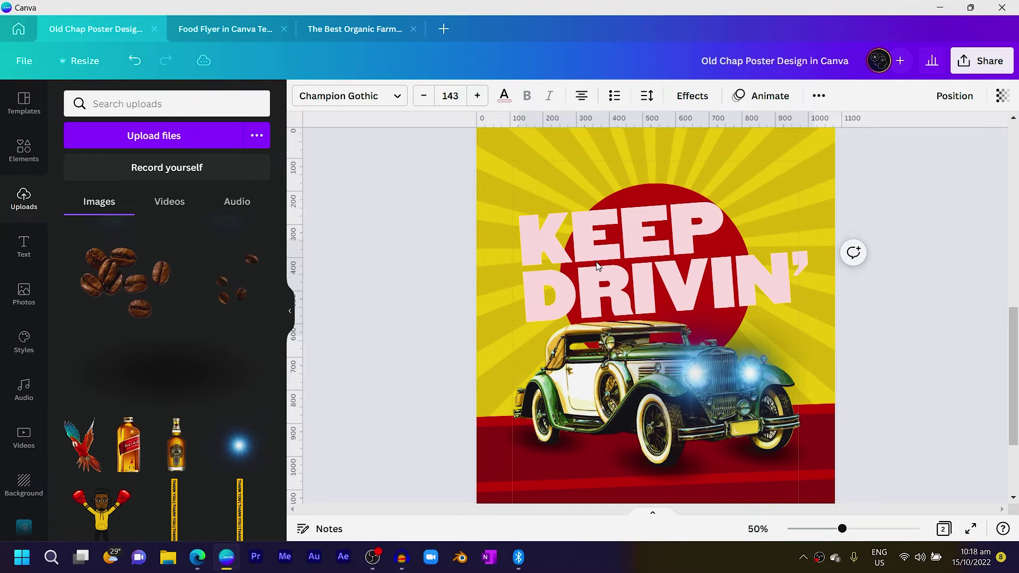
key("Escape")
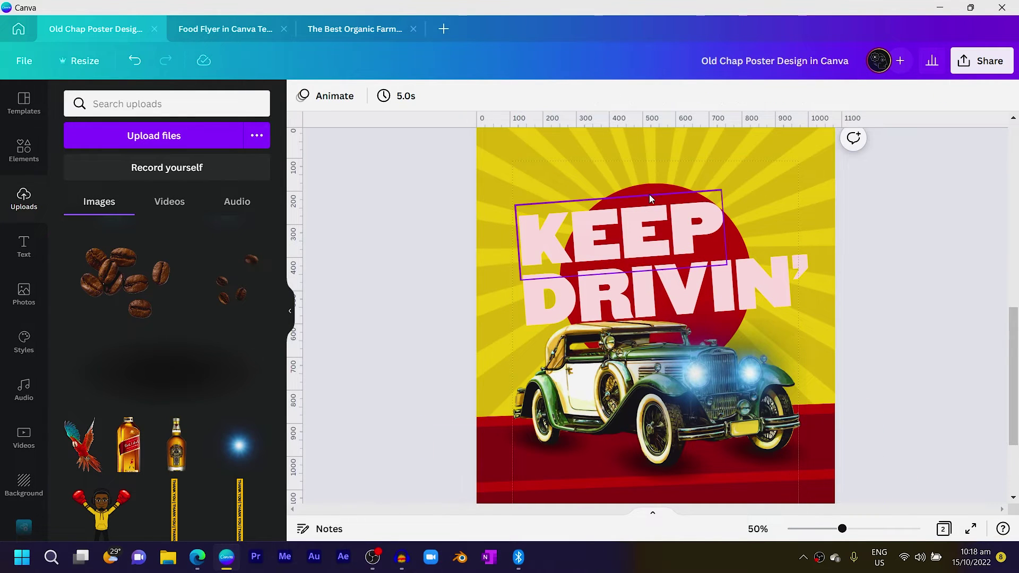
Nudge the red sun circle upward behind the title
left_click(657, 207)
key("shift+Up")
key("shift+Up")
key("shift+Up")
key("shift+Up")
key("shift+Up")
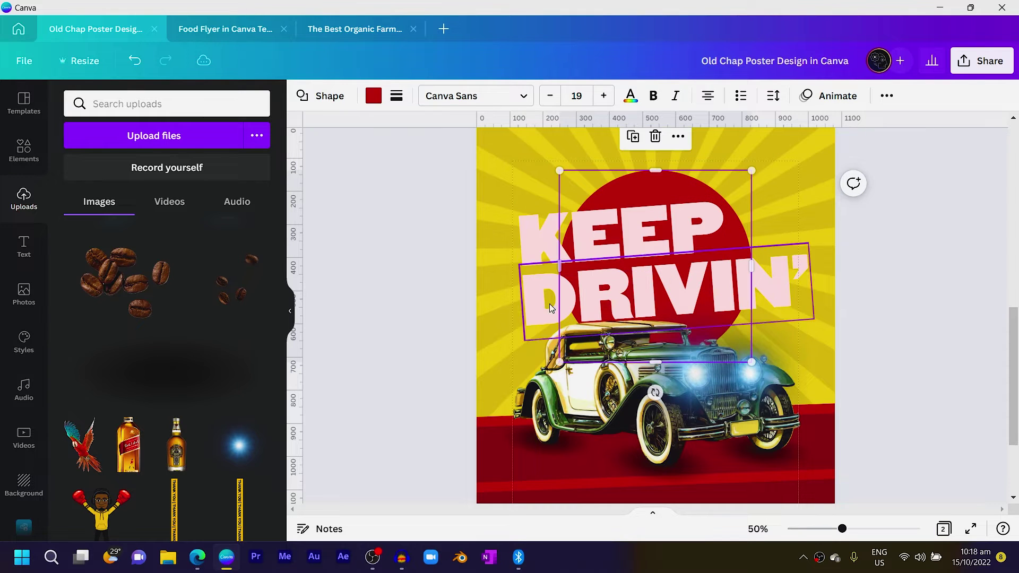
left_click(423, 262)
scroll(629, 189, "down", 1)
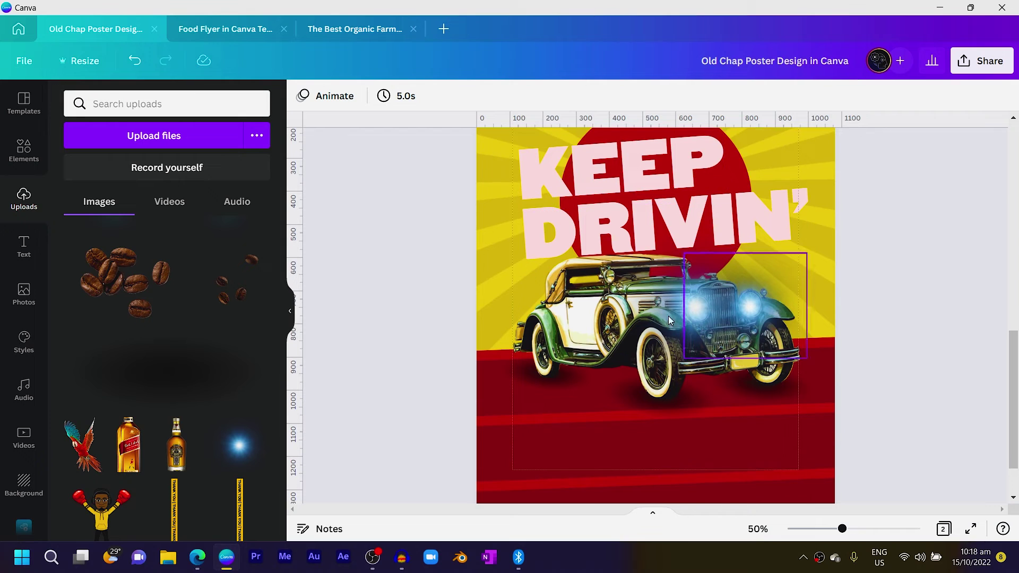
scroll(707, 335, "up", 1)
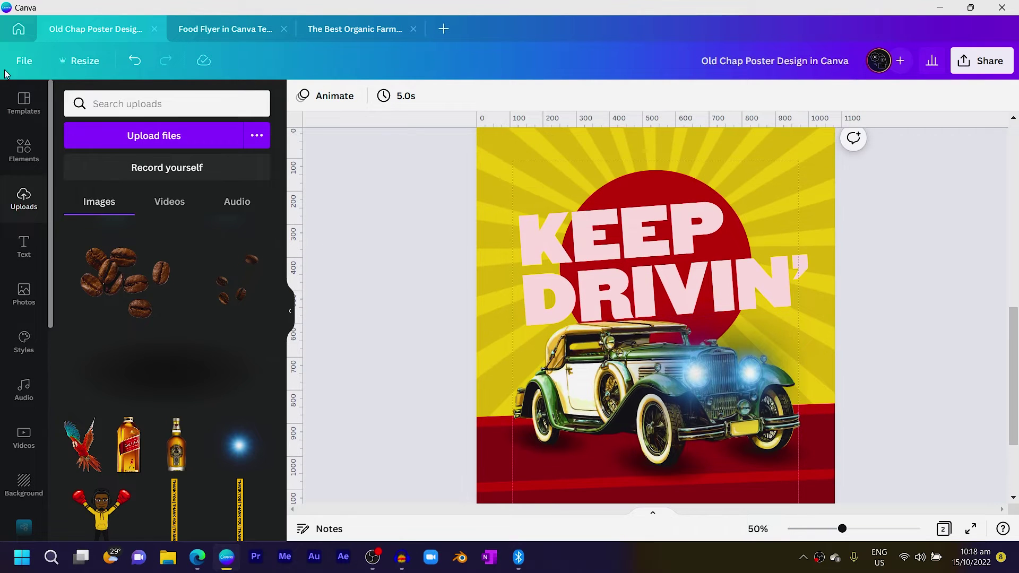
left_click(34, 152)
Search for CEMENT texture, add the light-grey cement graphic and stretch it over the poster
left_click(168, 110)
type("CEMENT")
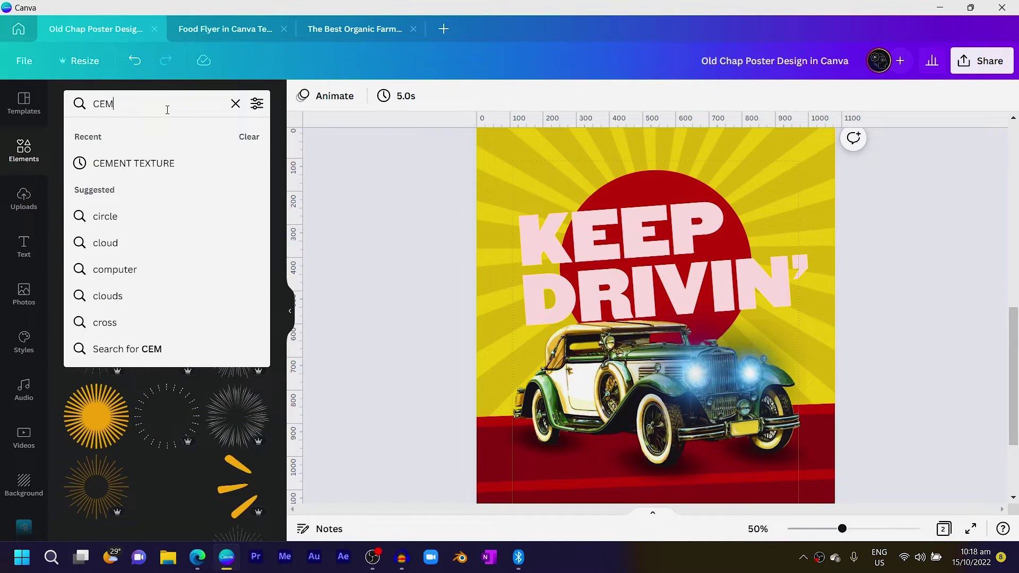
left_click(153, 163)
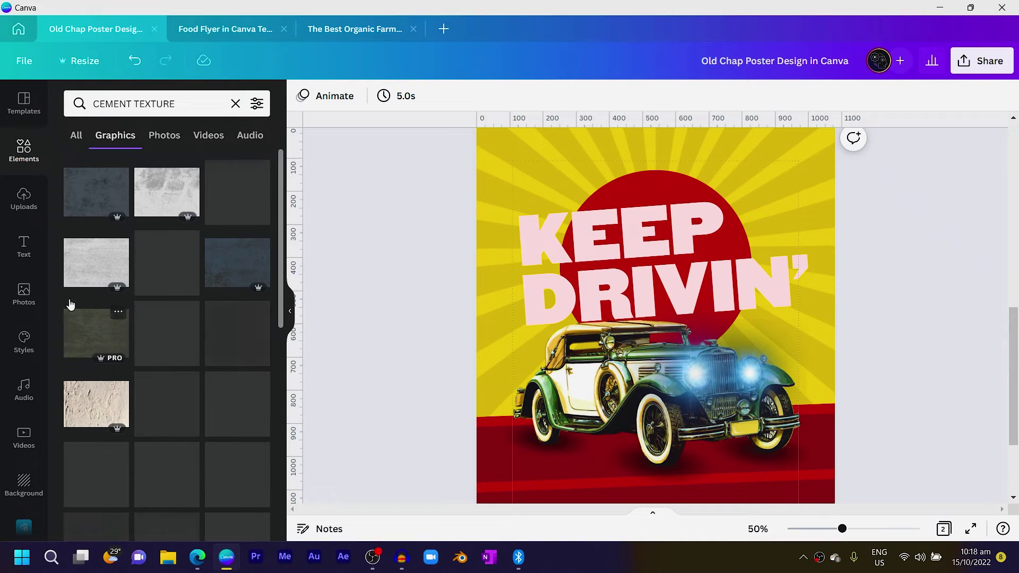
left_click(75, 273)
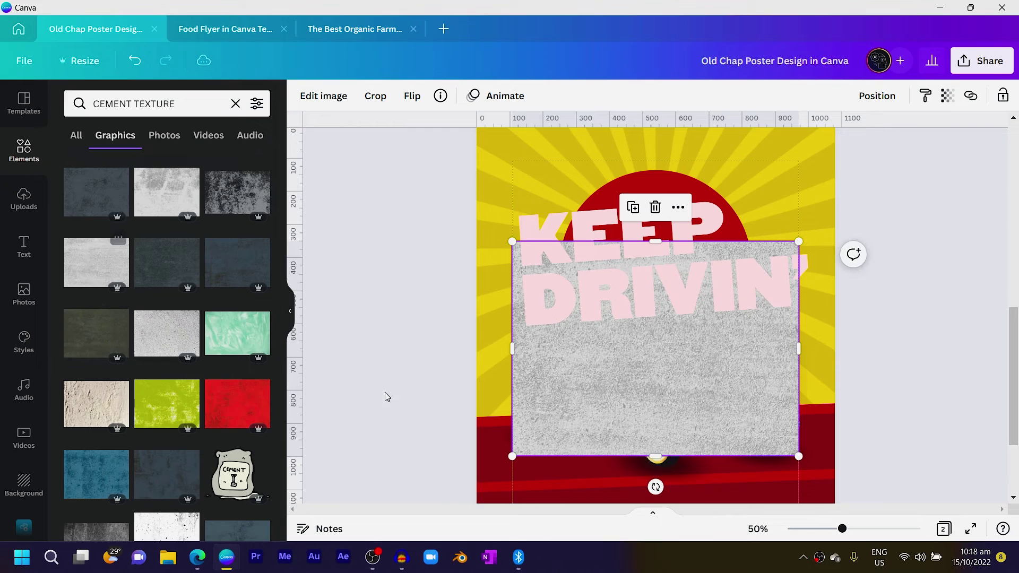
scroll(655, 414, "down", 2)
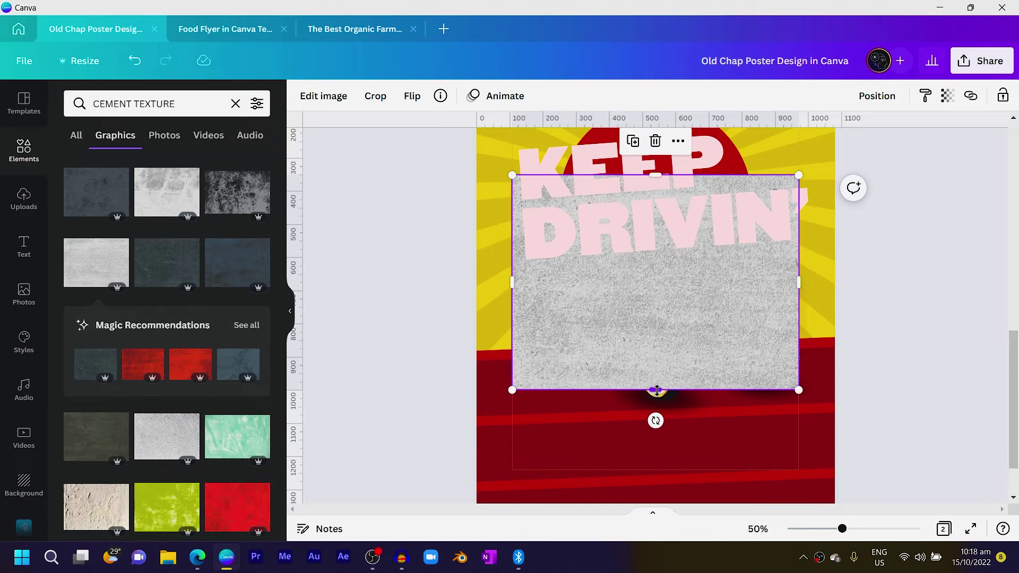
left_click_drag(657, 390, 657, 498)
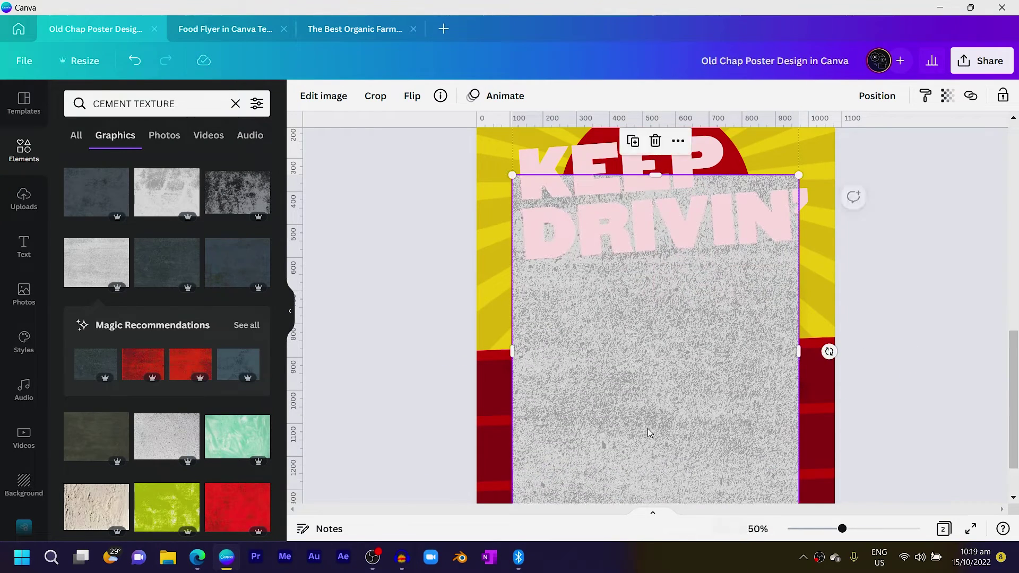
scroll(611, 300, "down", 2)
left_click_drag(611, 300, 574, 292)
scroll(663, 308, "up", 2)
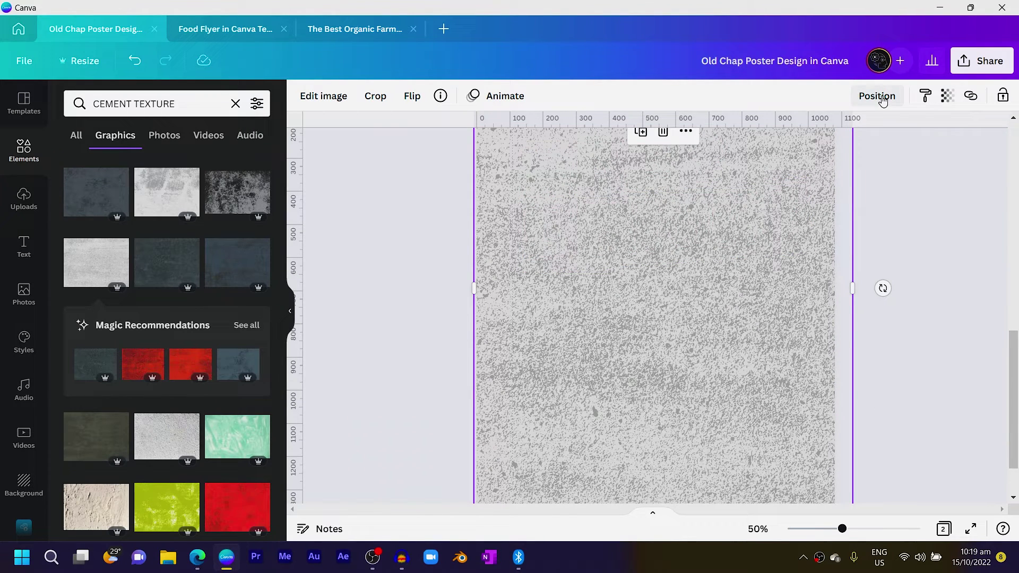
Set the cement texture's transparency to 21 and trim its bottom to the page edge
left_click(948, 98)
left_click_drag(942, 153, 847, 170)
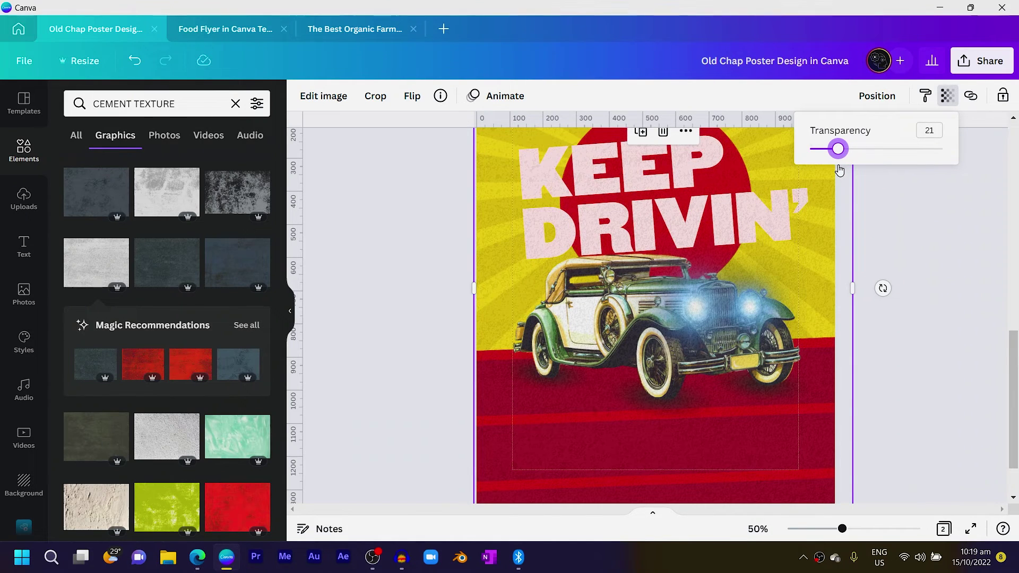
scroll(581, 440, "down", 2)
left_click_drag(664, 455, 663, 440)
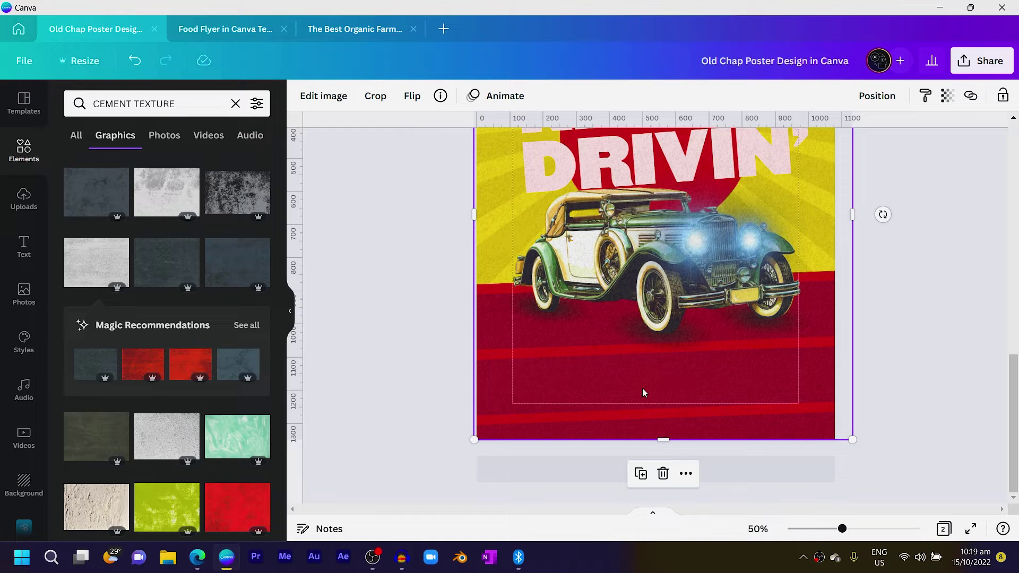
key("Escape")
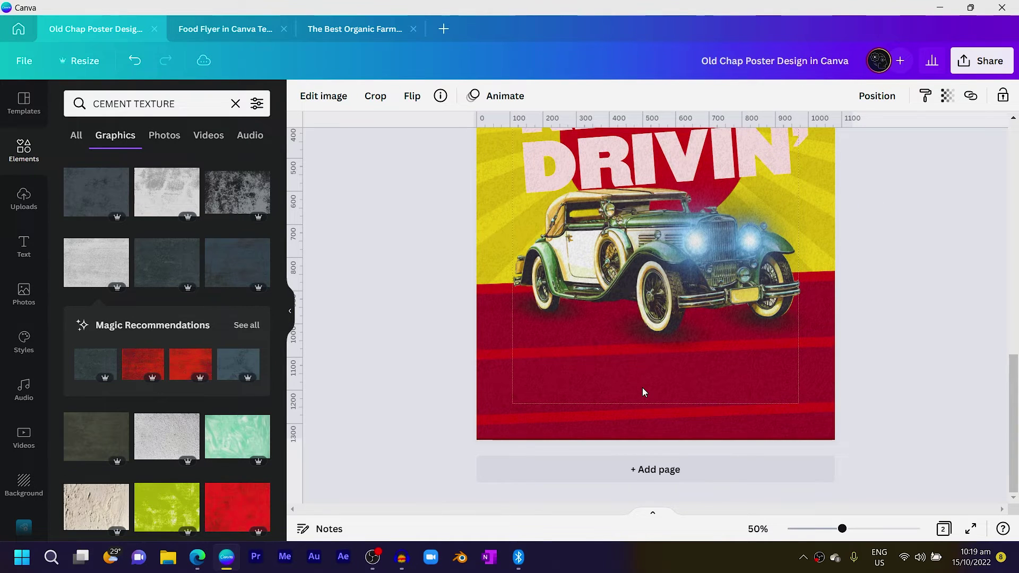
left_click(644, 392)
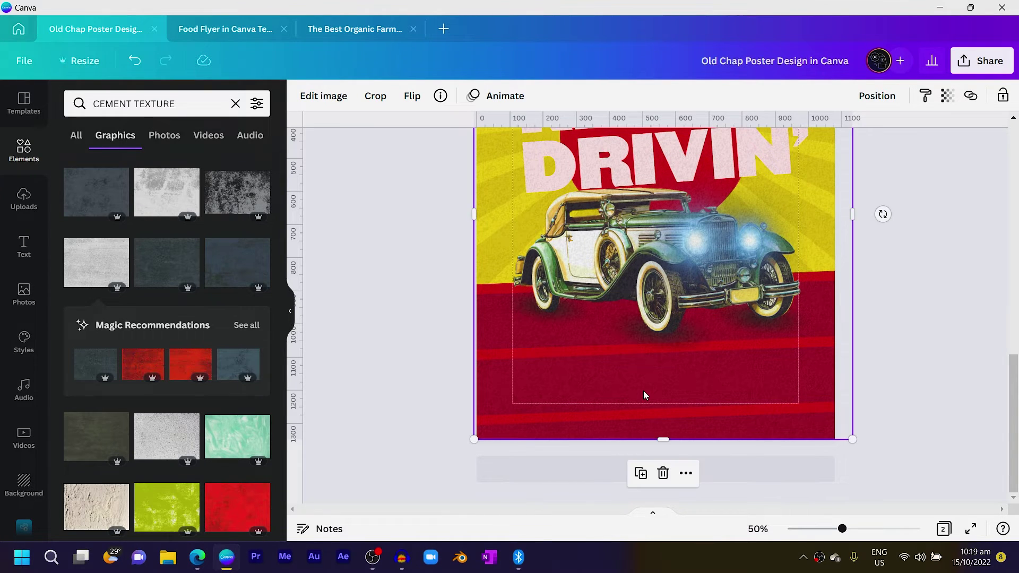
key("Escape")
left_click(892, 368)
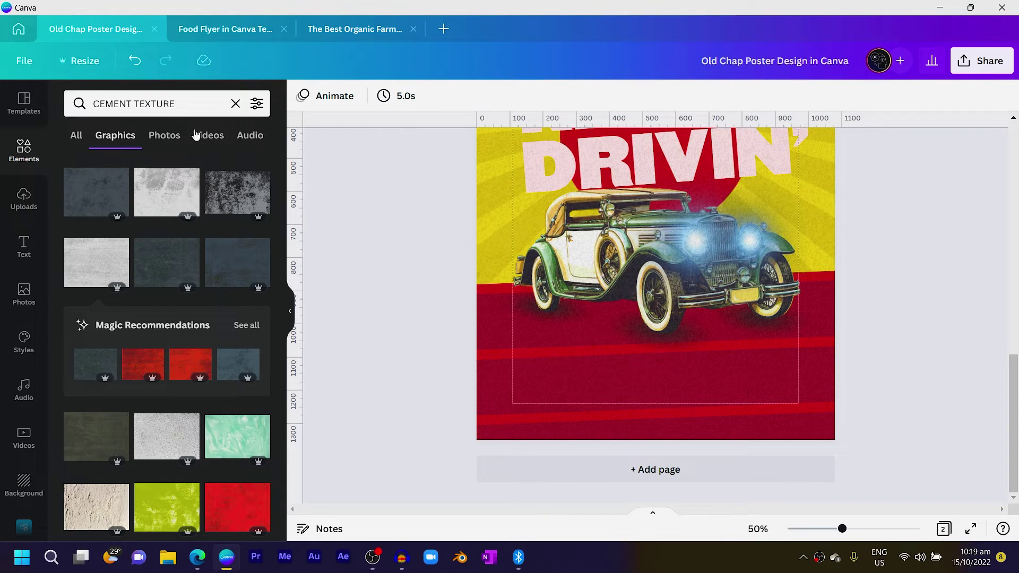
Search 'PAPER TEXTURE', add a paper graphic and stretch its bottom edge down the page
left_click(209, 108)
type("PAPER TEXTURE")
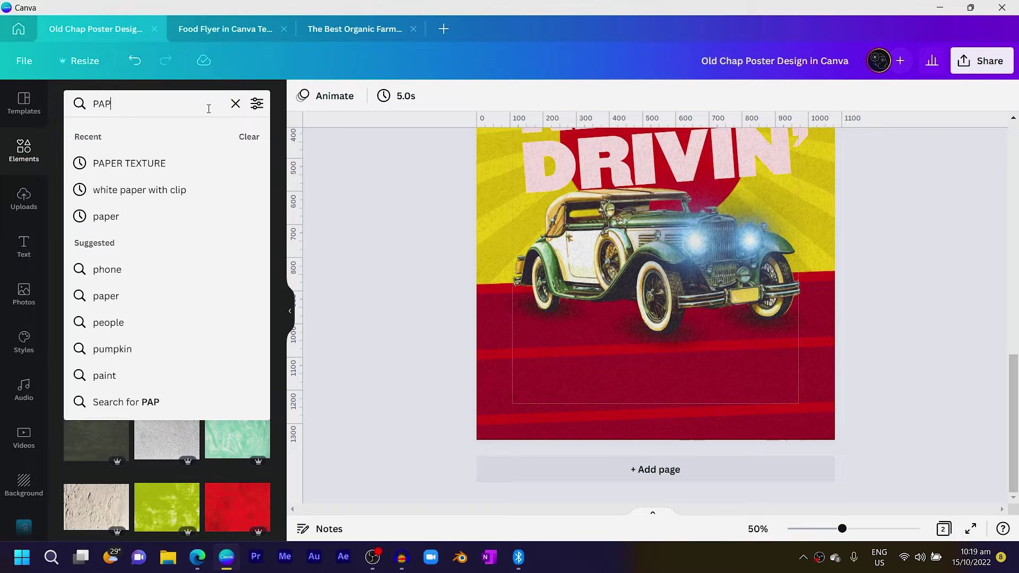
key("Return")
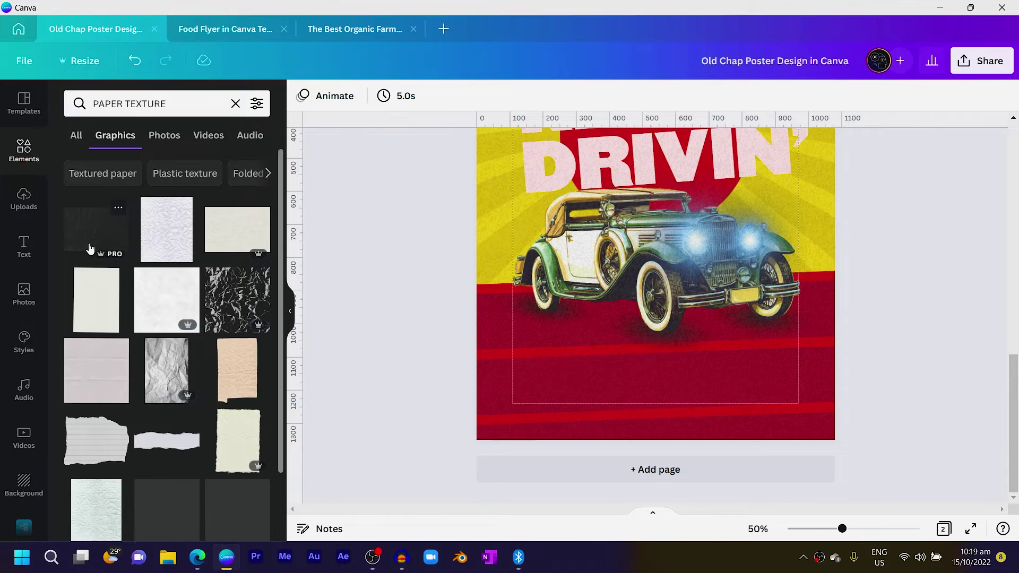
left_click(89, 250)
scroll(857, 464, "up", 3)
left_click_drag(700, 361, 697, 301)
scroll(696, 301, "down", 5)
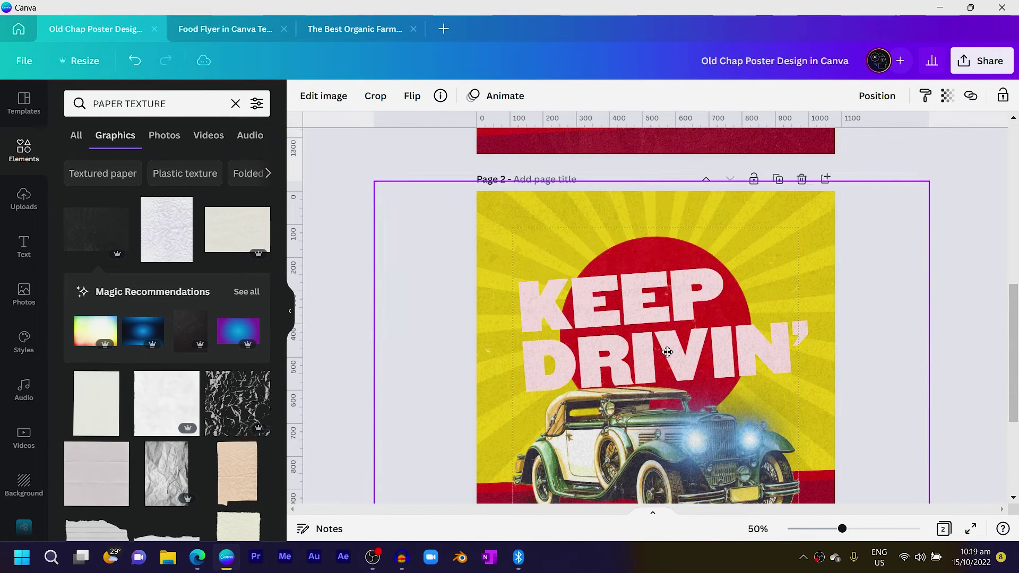
scroll(671, 356, "down", 3)
left_click_drag(662, 367, 658, 437)
Narrow the paper texture from its left edge so it fits the page
left_click(958, 212)
left_click(772, 368)
left_click_drag(374, 212, 402, 246)
left_click(409, 238)
scroll(409, 239, "down", 5)
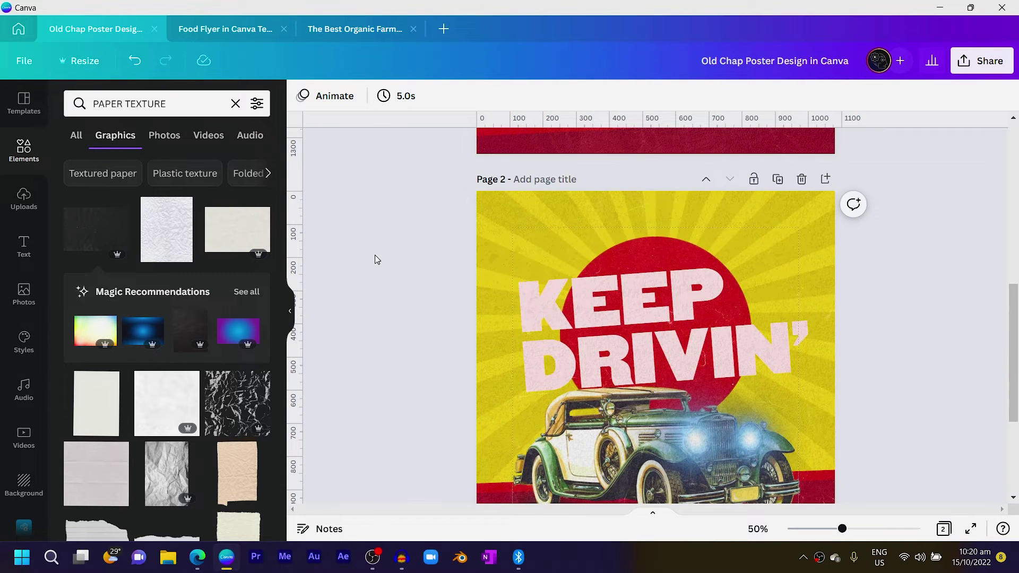
scroll(379, 250, "down", 3)
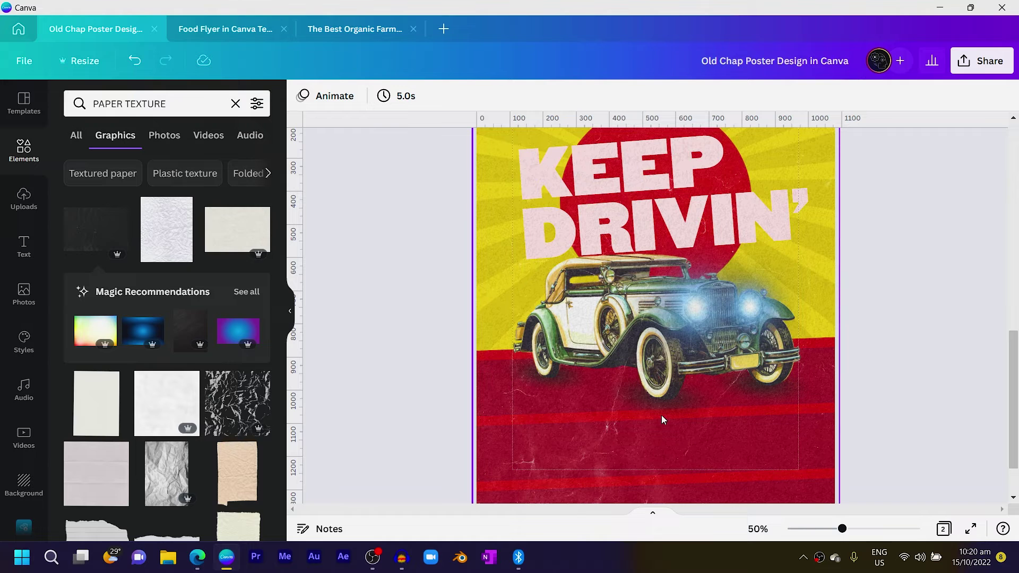
Paste the 'Let nothin stop you from succeeding.' tagline onto page 2, shifted right below the car
scroll(661, 415, "up", 10)
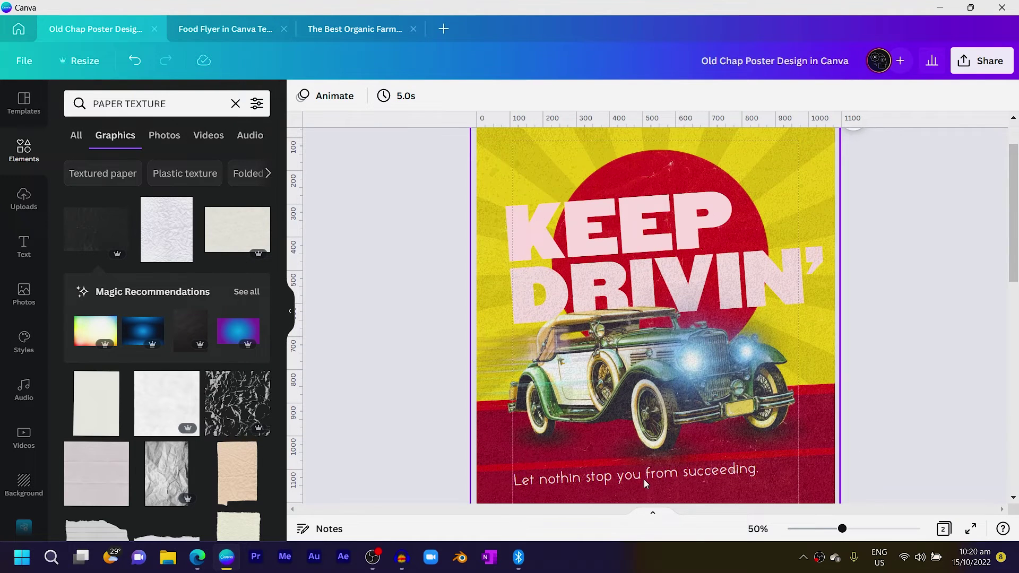
scroll(641, 475, "down", 5)
scroll(572, 259, "up", 1)
left_click(573, 244)
left_click(572, 218)
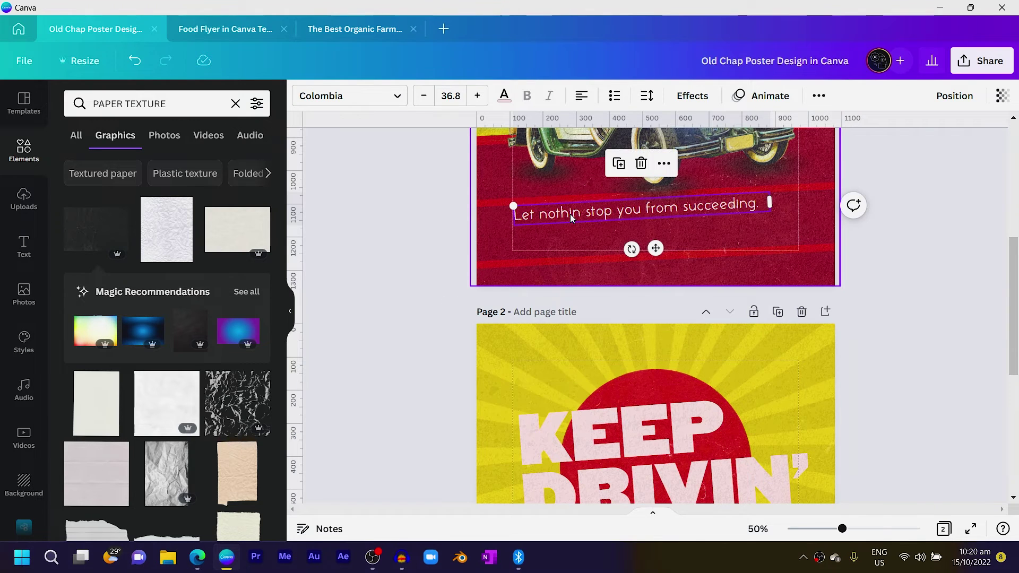
scroll(573, 218, "down", 5)
key("ctrl+v")
left_click_drag(654, 404, 676, 404)
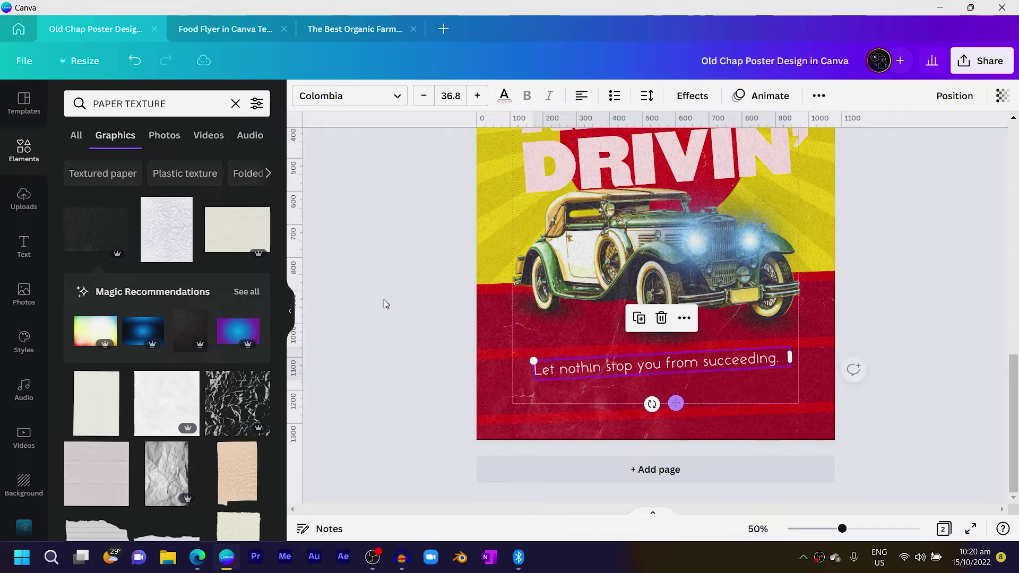
scroll(362, 275, "up", 2)
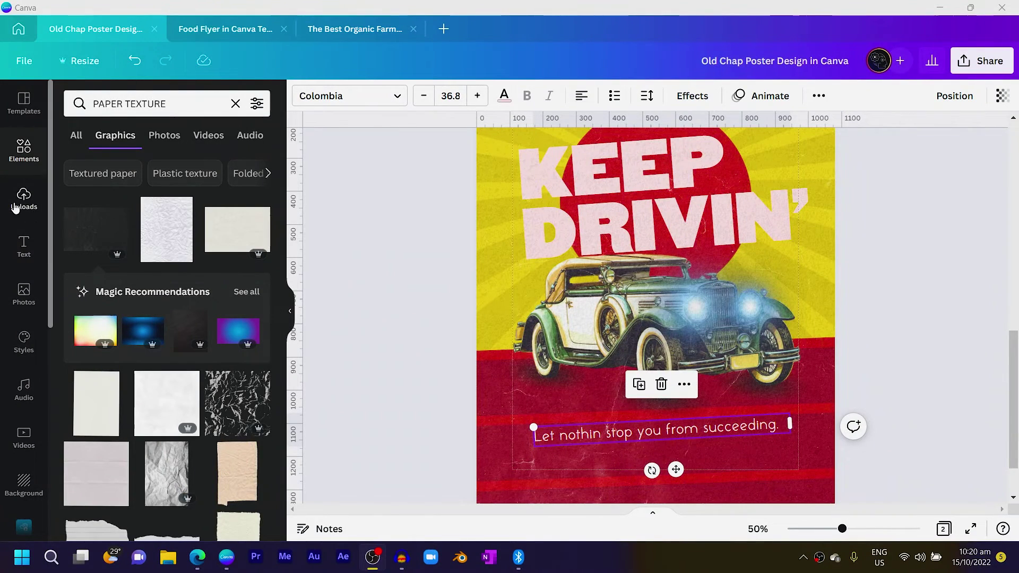
Add the uploaded light-streak image, rotated backward and placed behind the car's rear
left_click(24, 199)
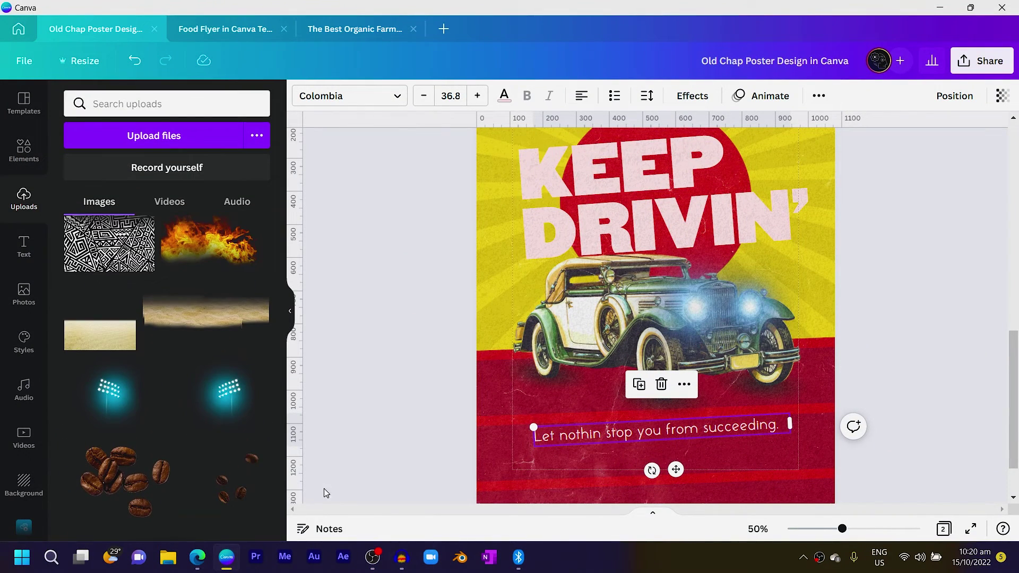
left_click_drag(280, 450, 220, 212)
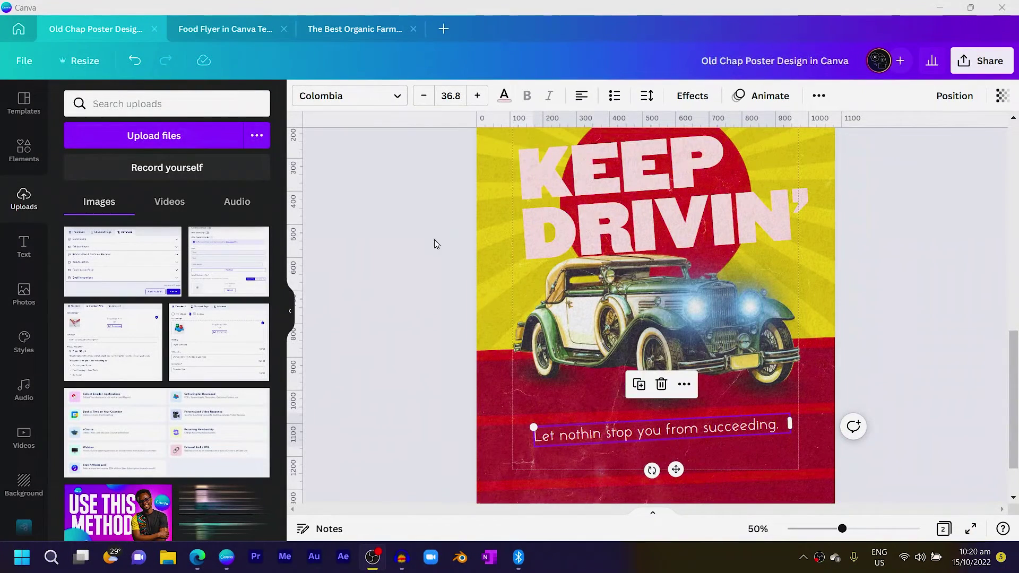
scroll(465, 220, "down", 1)
scroll(229, 372, "down", 3)
left_click(228, 396)
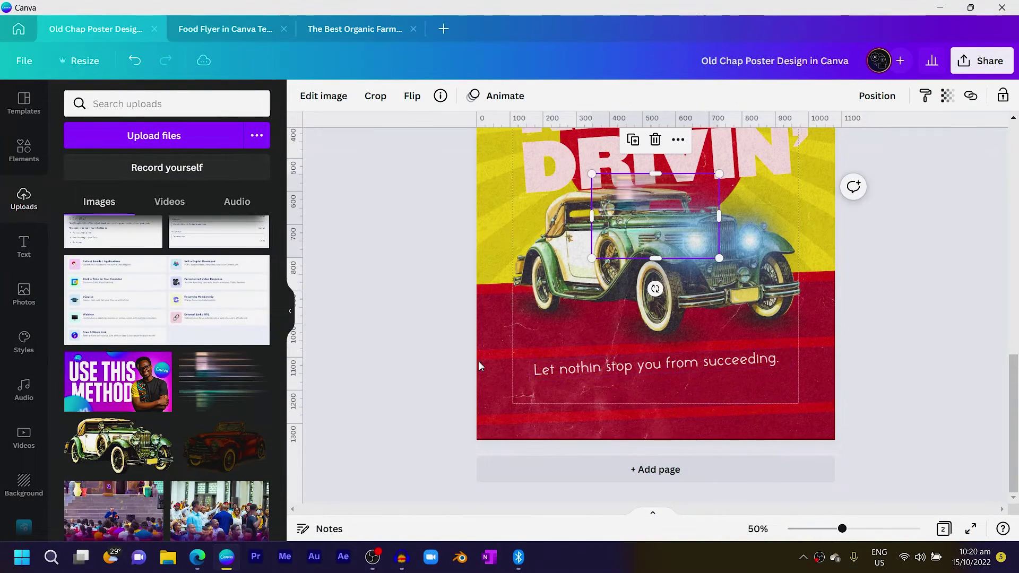
scroll(531, 362, "up", 1)
mouse_move(637, 288)
left_mouse_down()
mouse_move(685, 223)
mouse_move(690, 180)
mouse_move(606, 257)
mouse_move(577, 316)
left_mouse_up()
mouse_move(596, 384)
left_mouse_down()
mouse_move(664, 297)
mouse_move(626, 249)
mouse_move(598, 240)
left_mouse_up()
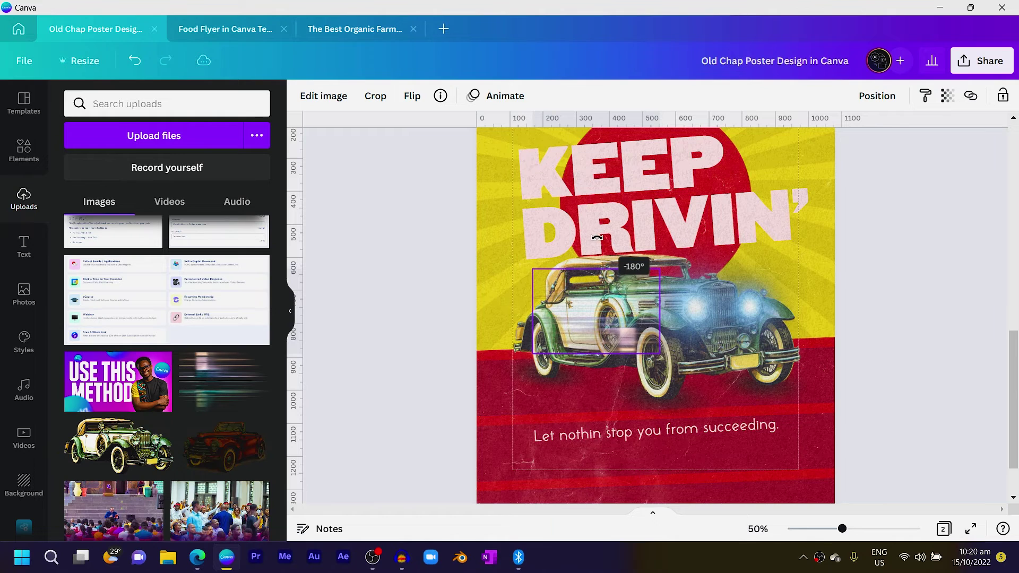
left_click_drag(627, 327, 517, 318)
Fine-tune the streak's angle to about -178° and set its transparency to 76
left_click(417, 287)
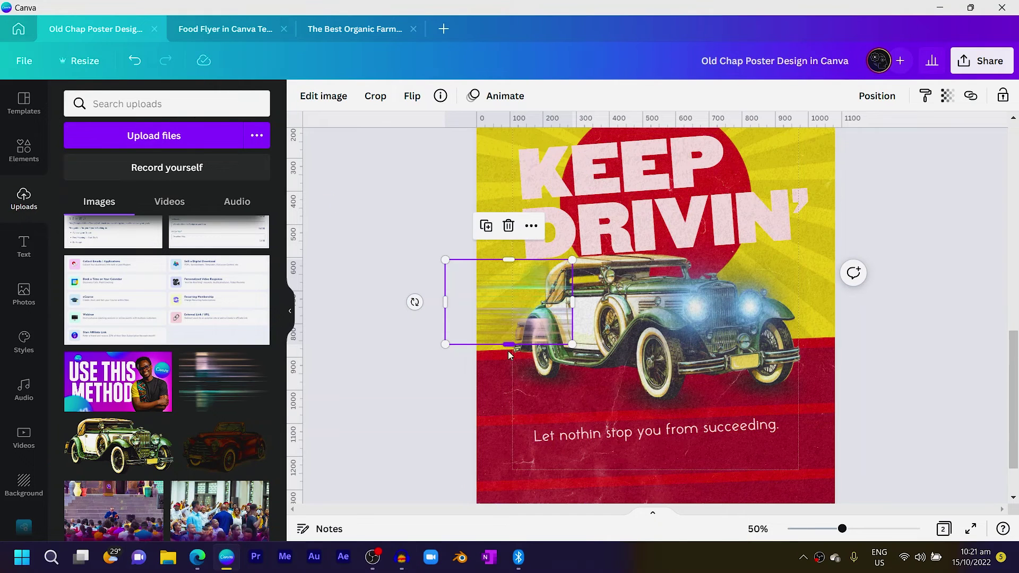
left_click_drag(415, 302, 409, 299)
left_click(390, 262)
left_click(544, 321)
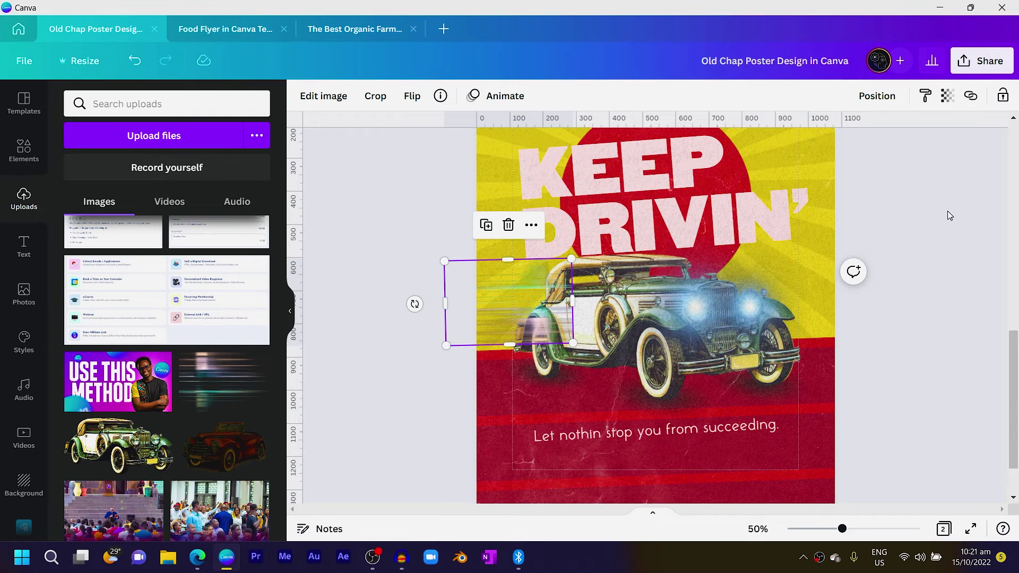
left_click(948, 97)
left_click(912, 149)
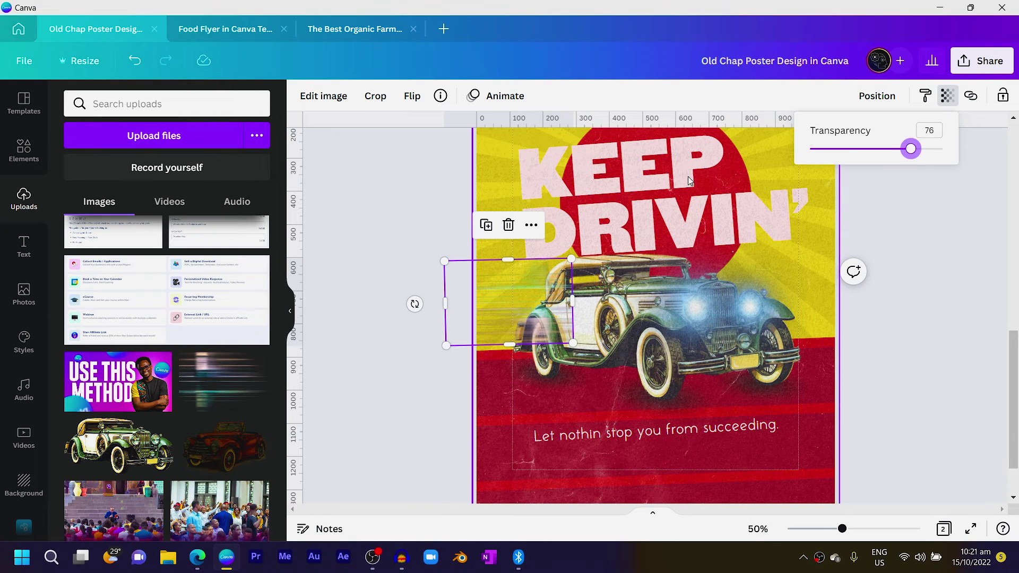
key("Escape")
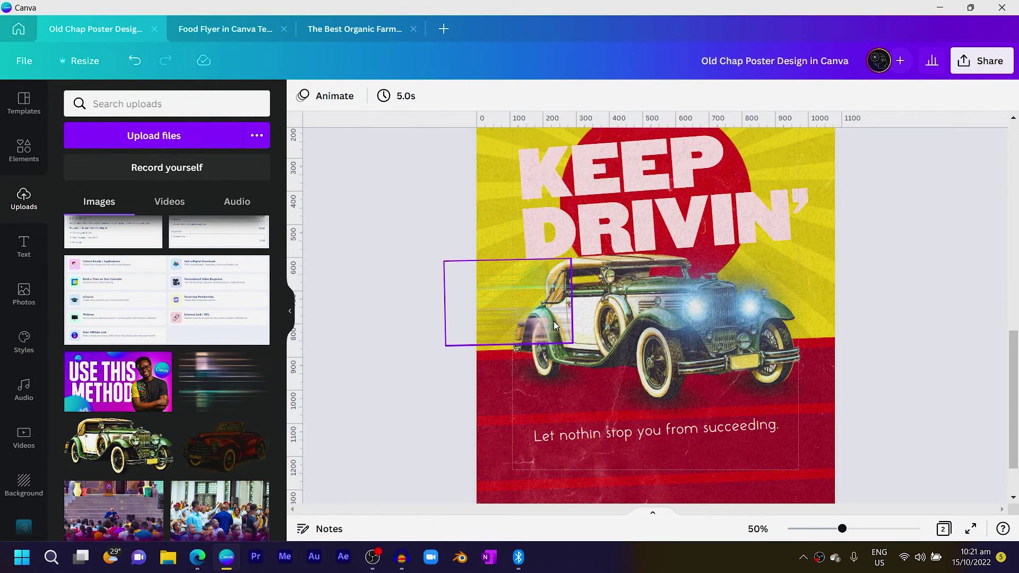
left_click(552, 319)
Tilt the streak slightly and raise it a little behind the car
scroll(557, 312, "up", 3, "ctrl")
scroll(557, 312, "up", 1, "ctrl")
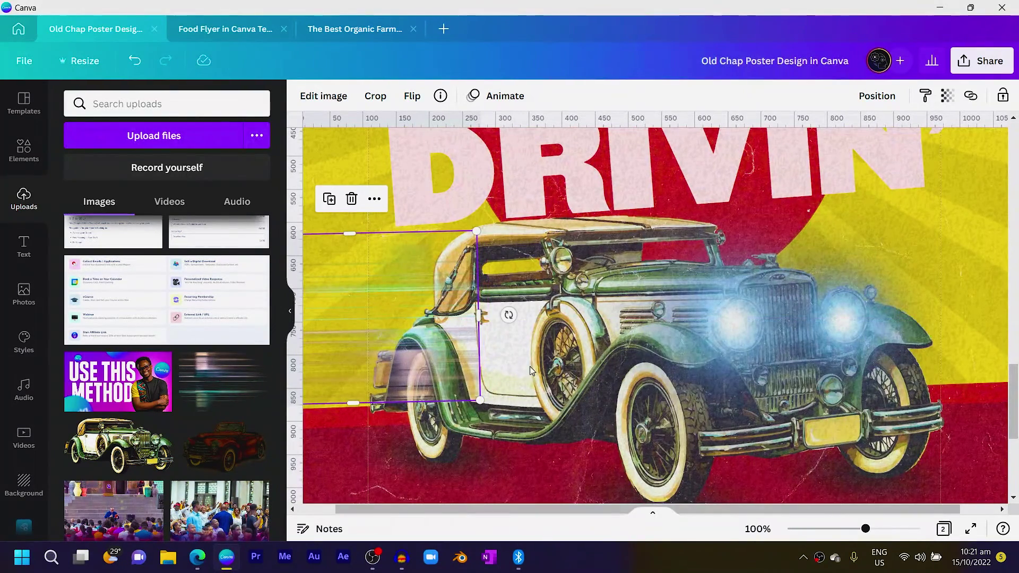
left_click_drag(507, 315, 499, 306)
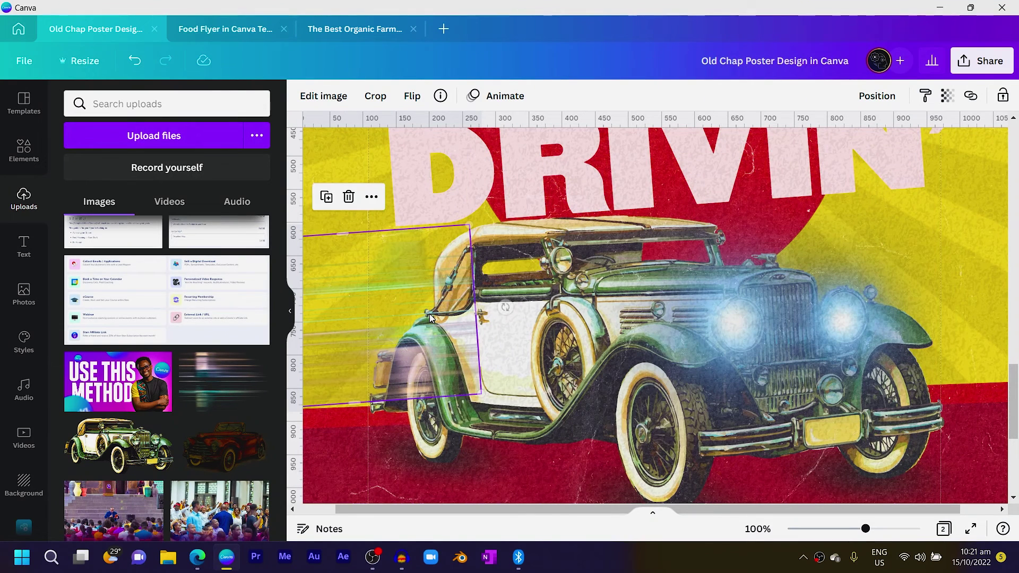
left_click_drag(429, 316, 424, 288)
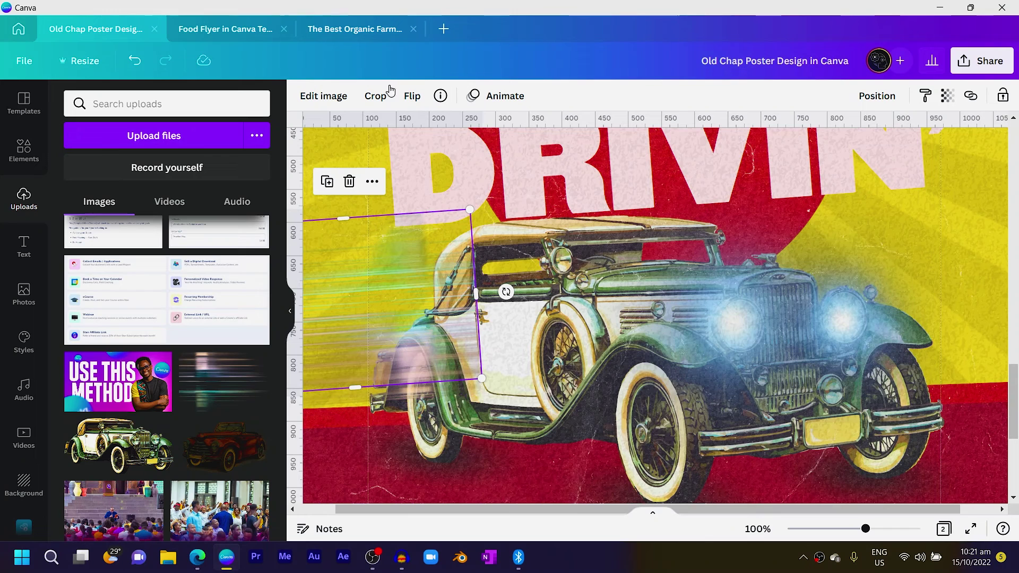
Flip the streak vertically, nudge it lower behind the car and duplicate it
left_click(408, 99)
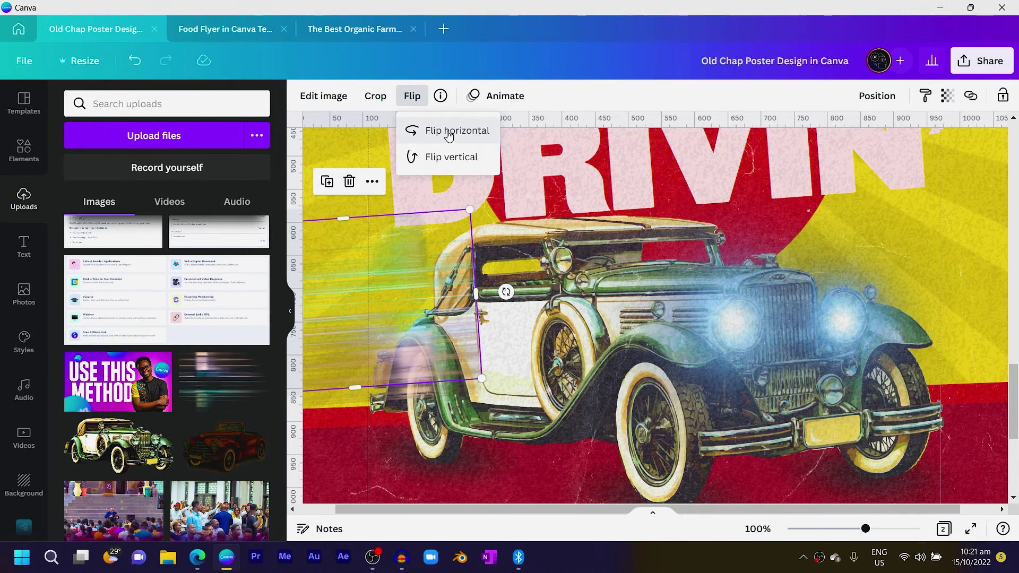
left_click(454, 158)
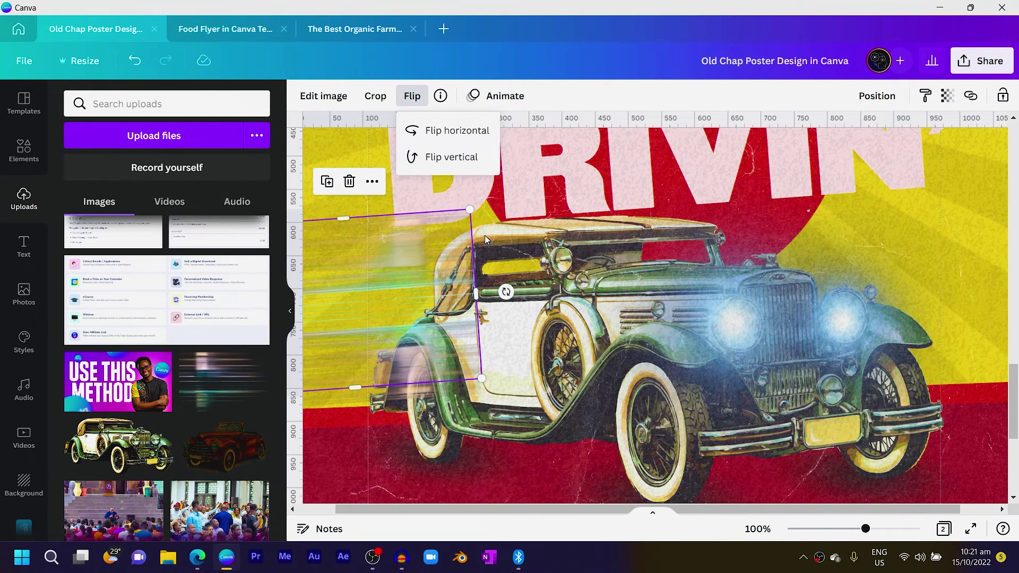
left_click(330, 246)
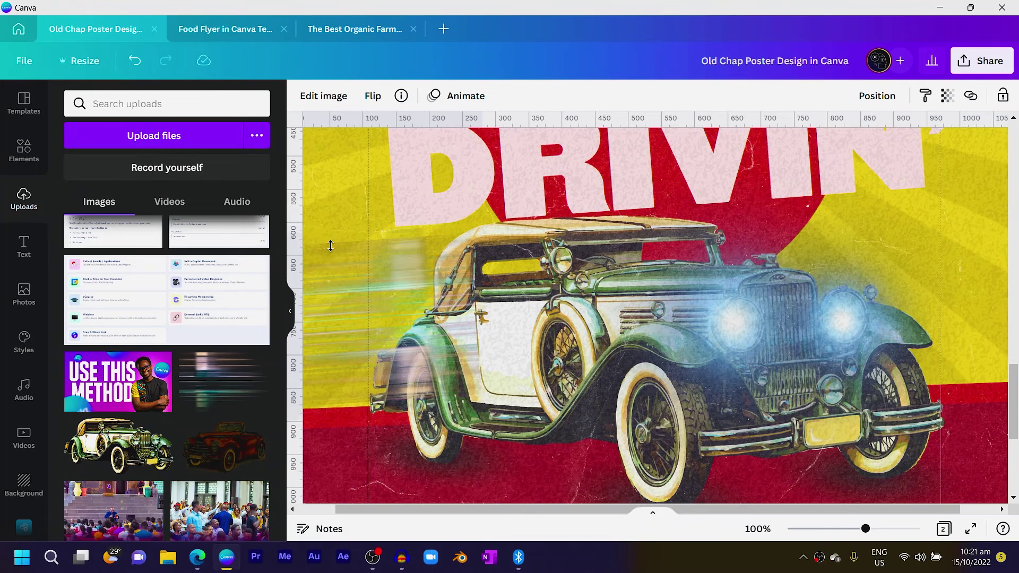
left_click_drag(333, 242, 335, 242)
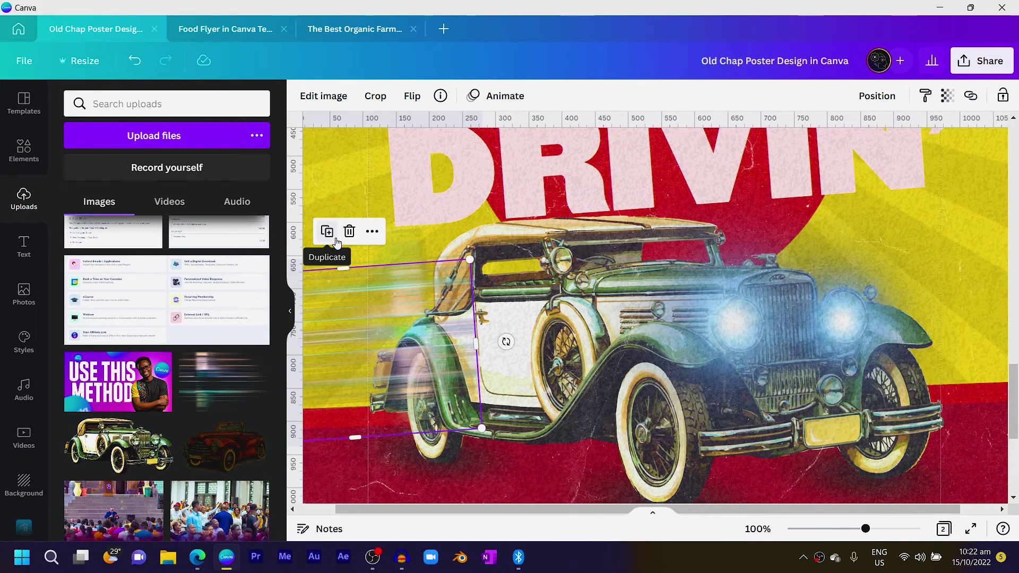
left_click(336, 240)
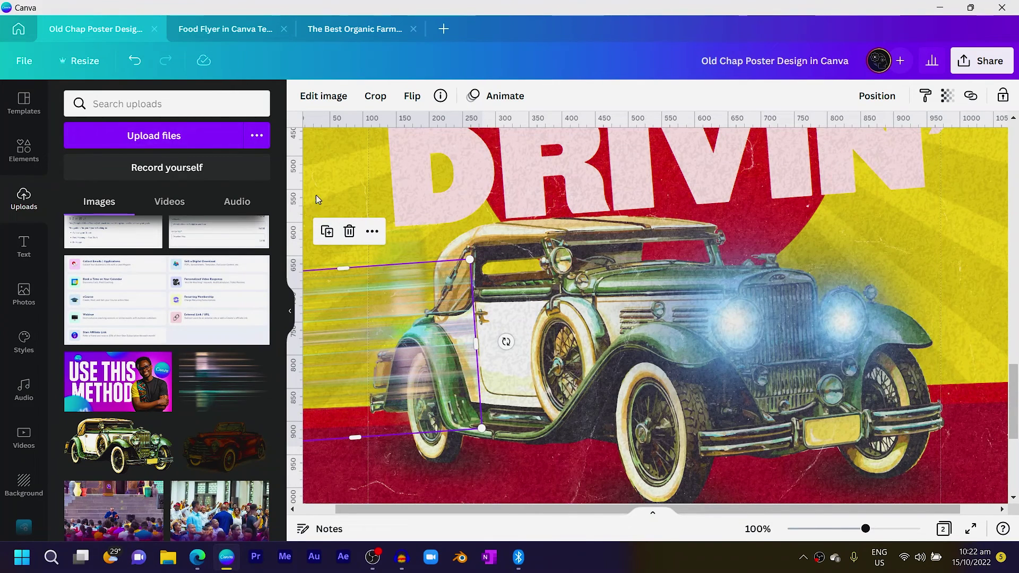
scroll(341, 186, "down", 3)
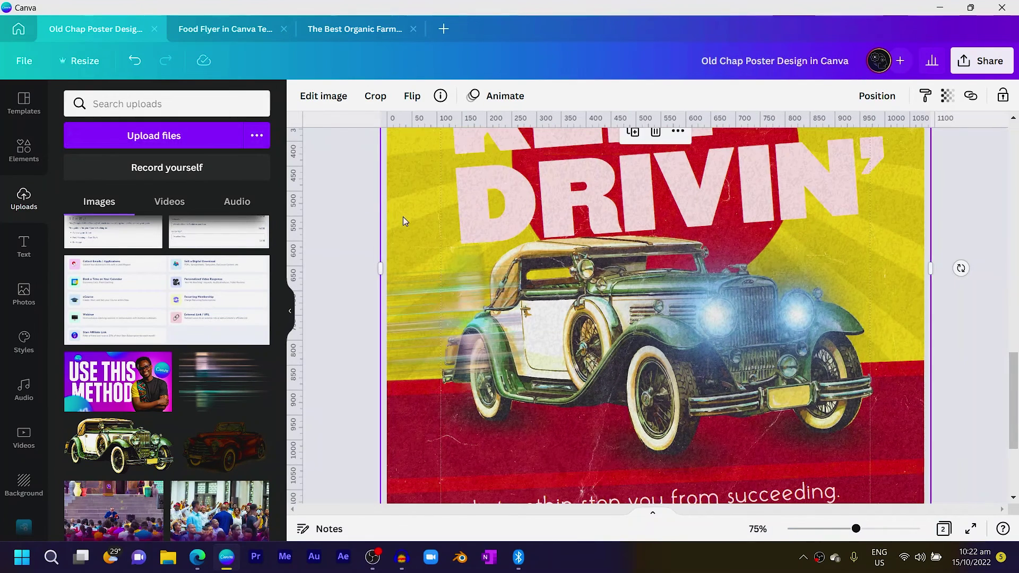
scroll(837, 440, "down", 2)
left_click(838, 412)
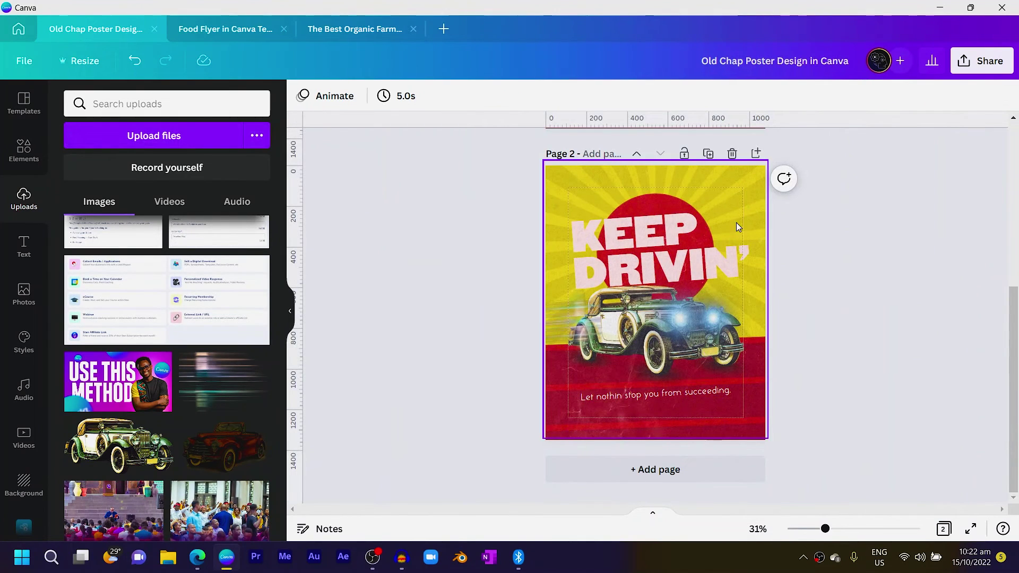